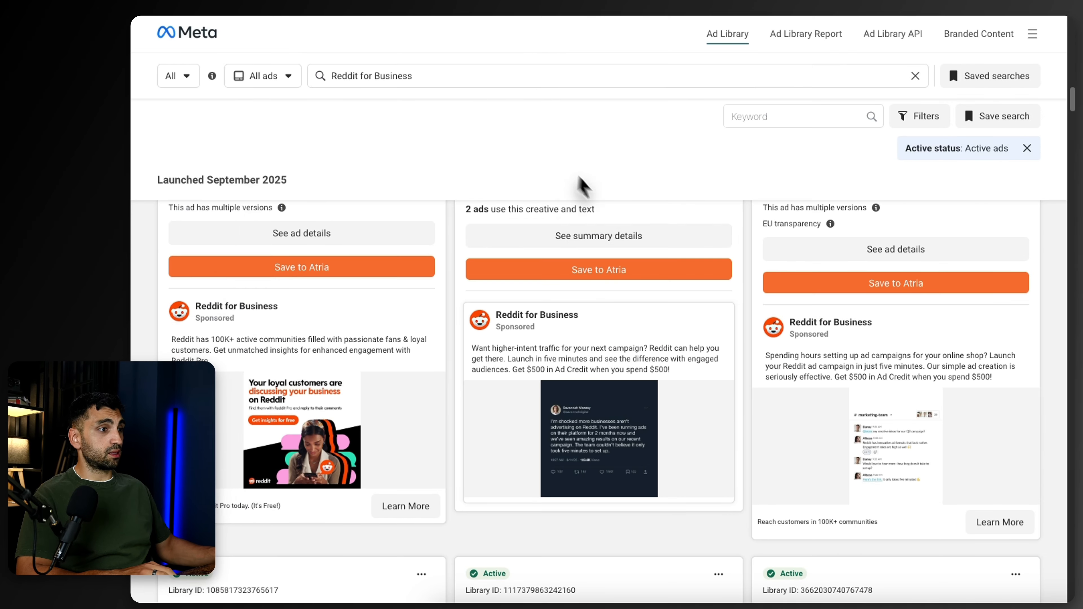
Look through the active Reddit for Business ads launched in September 2025 in the Meta Ad Library
scroll(582, 186, up, 15)
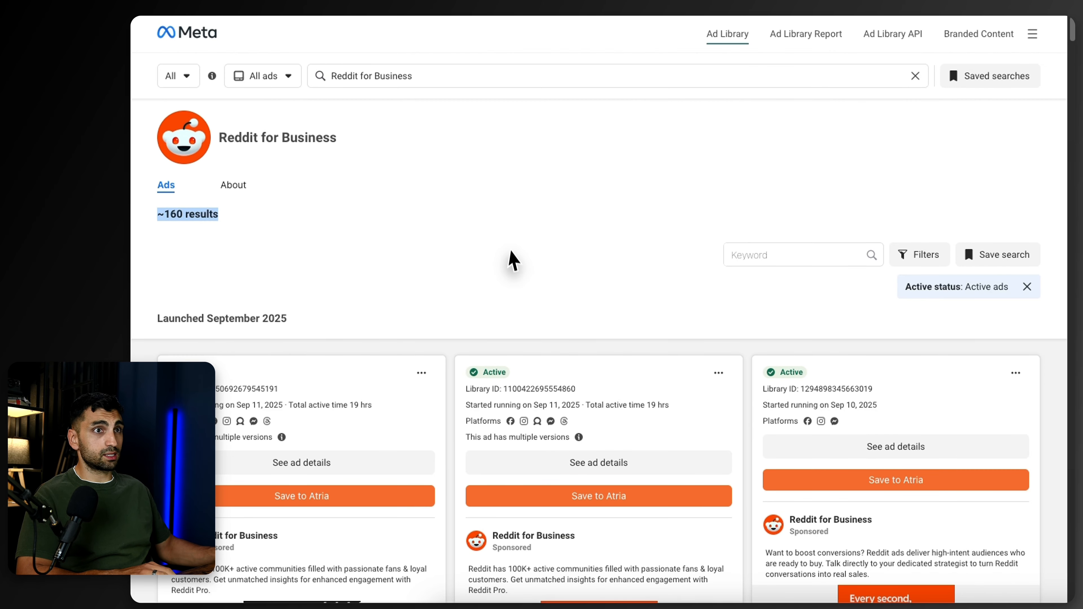
scroll(510, 256, down, 6)
scroll(520, 290, down, 10)
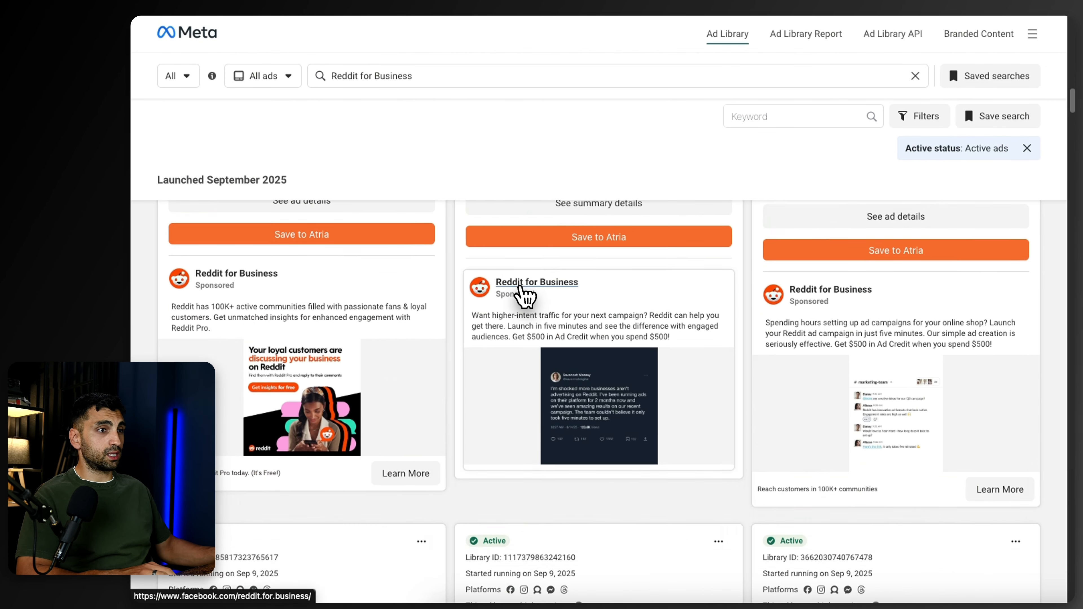
scroll(549, 327, down, 5)
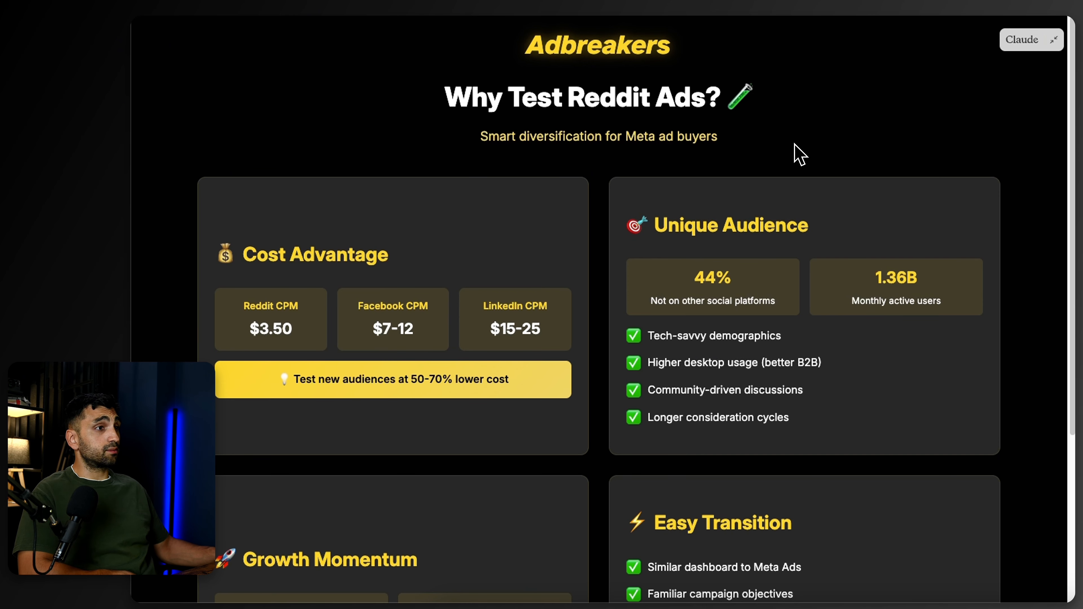
Review the Cost Advantage section of the "Why Test Reddit Ads?" page, highlighting the Reddit and Facebook CPM figures
scroll(401, 216, down, 1)
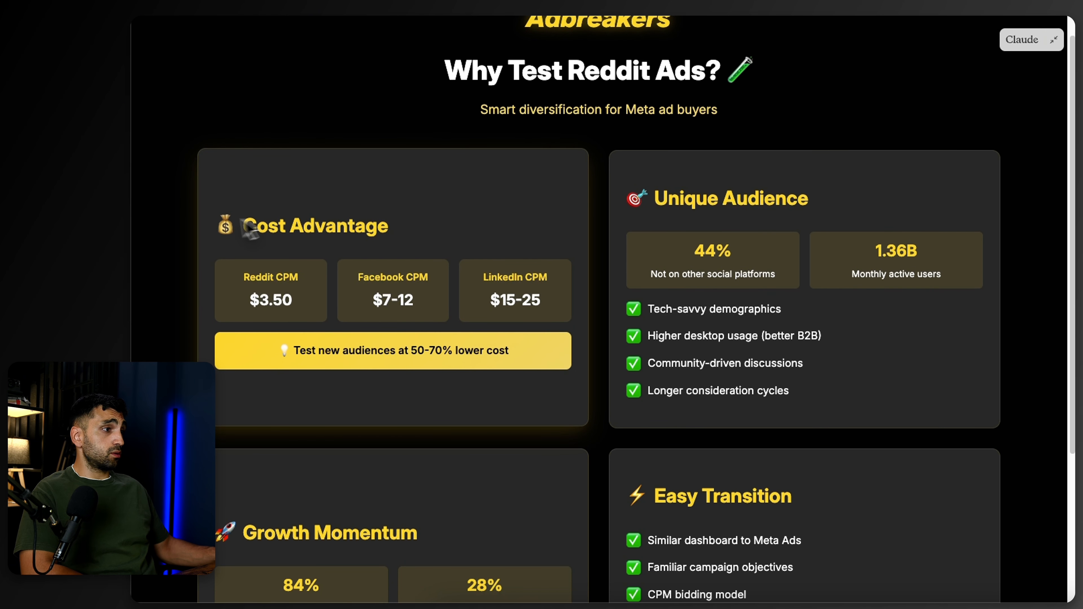
drag(243, 223, 377, 226)
drag(245, 277, 293, 301)
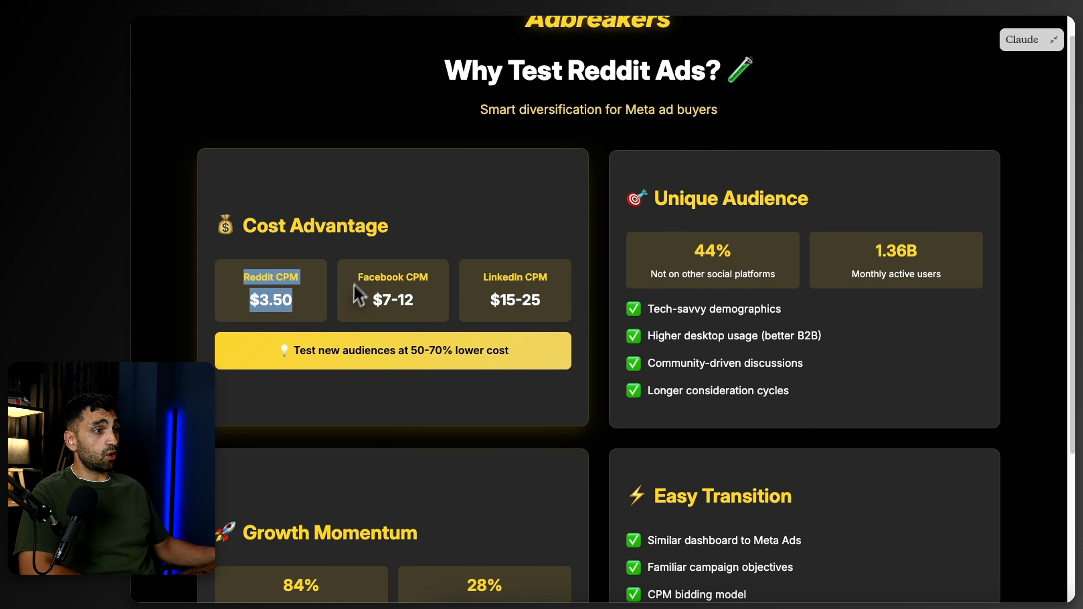
drag(355, 275, 415, 303)
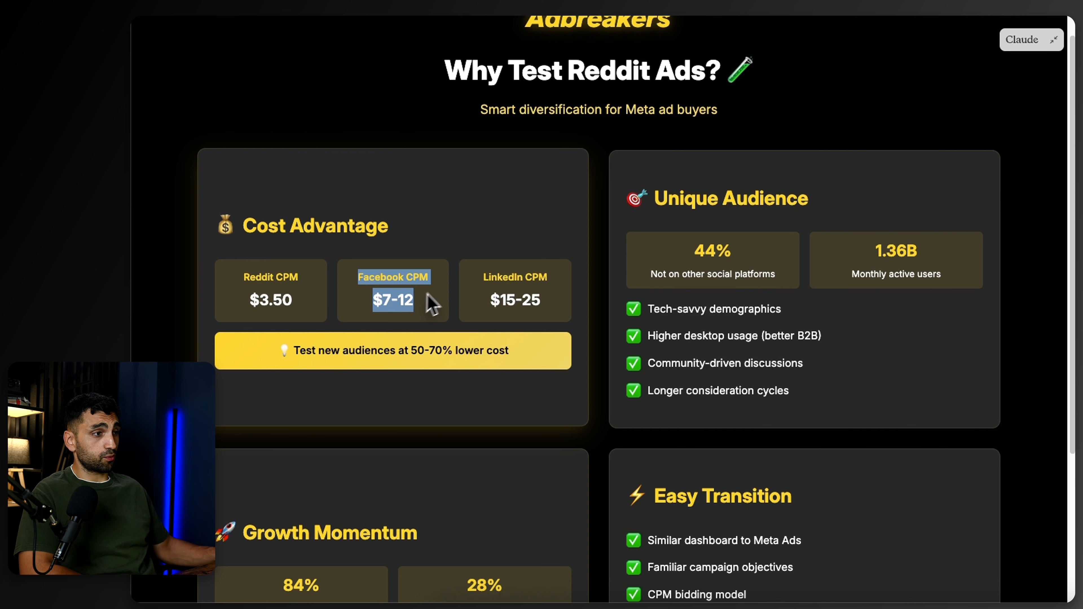
Highlight the "Not on other social platforms" statistic in the Unique Audience section
scroll(703, 264, up, 1)
click(688, 275)
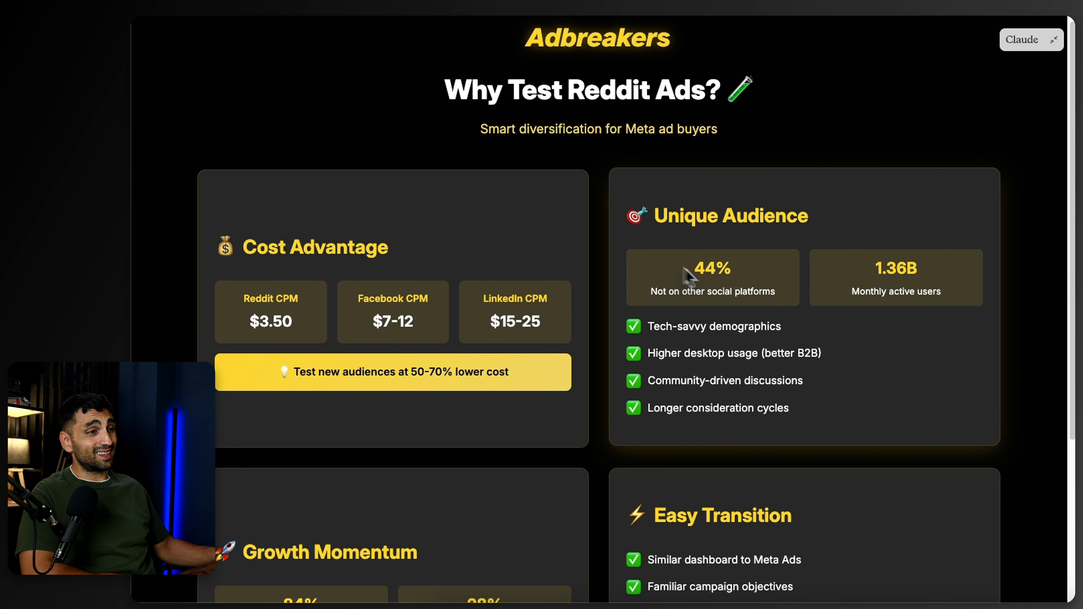
drag(684, 267, 750, 292)
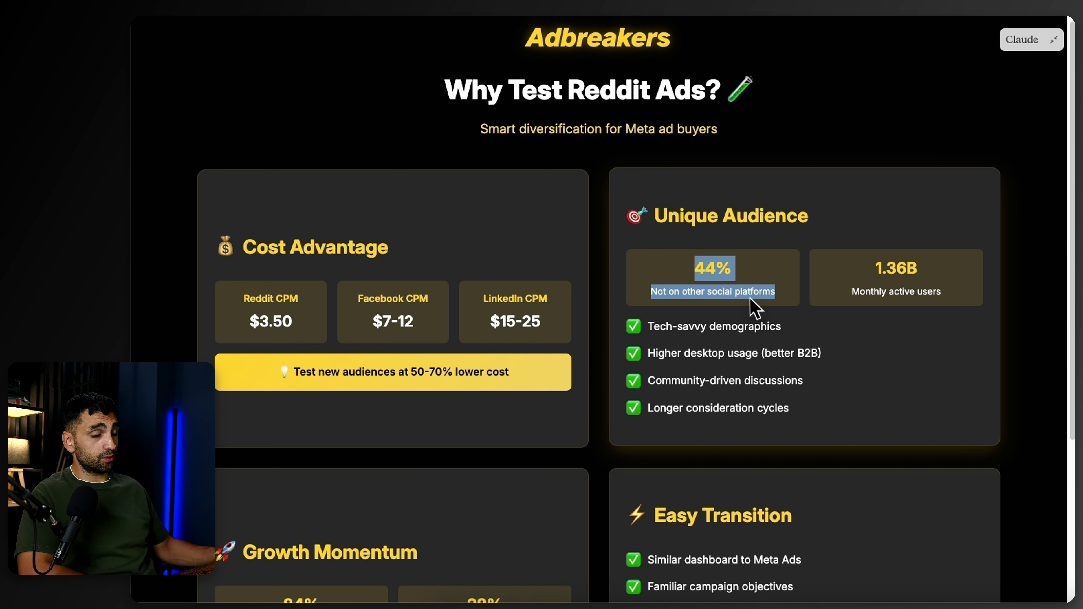
drag(691, 270, 733, 283)
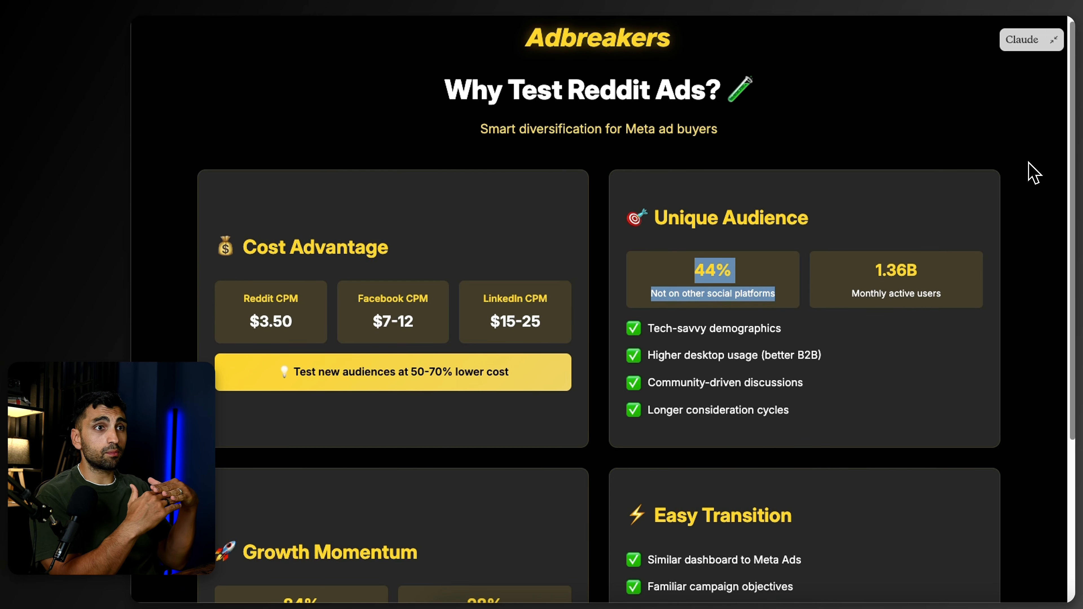
Review the Easy Transition section, highlighting its checklist of similarities to Meta Ads
scroll(678, 337, down, 5)
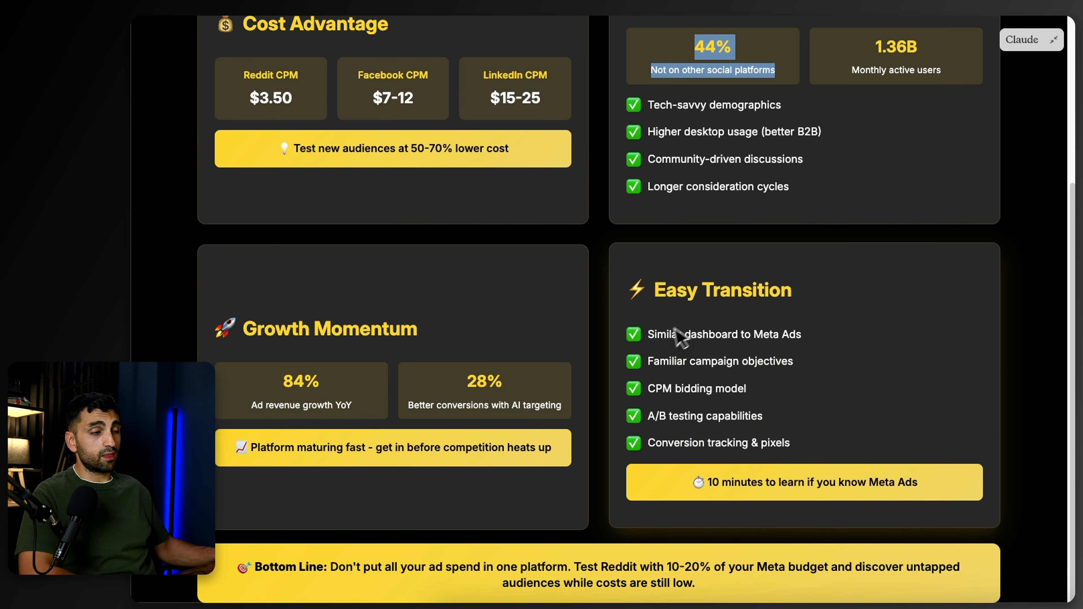
drag(653, 288, 802, 435)
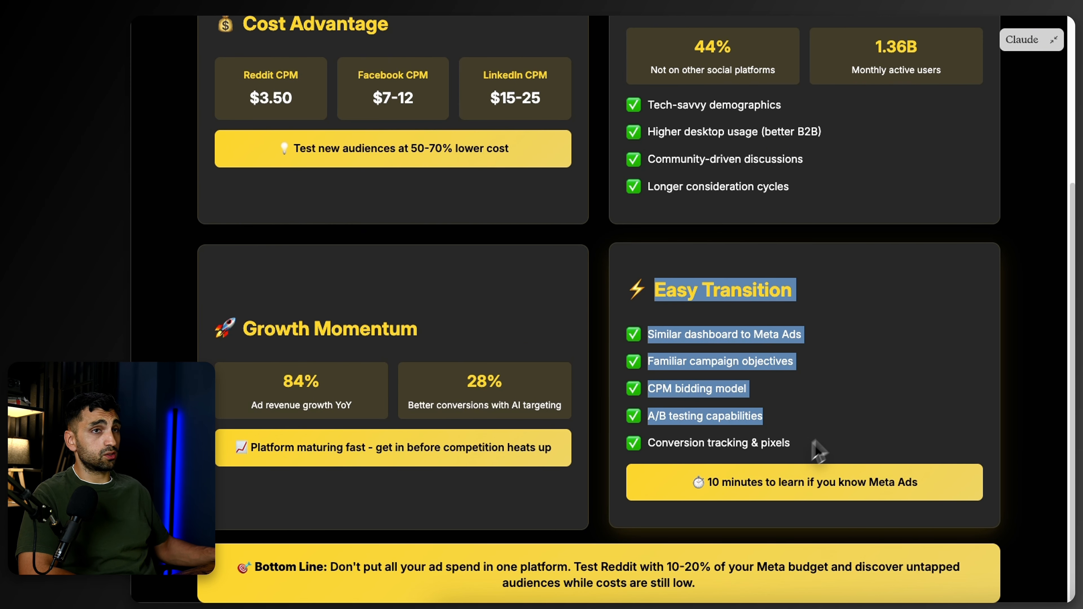
click(851, 423)
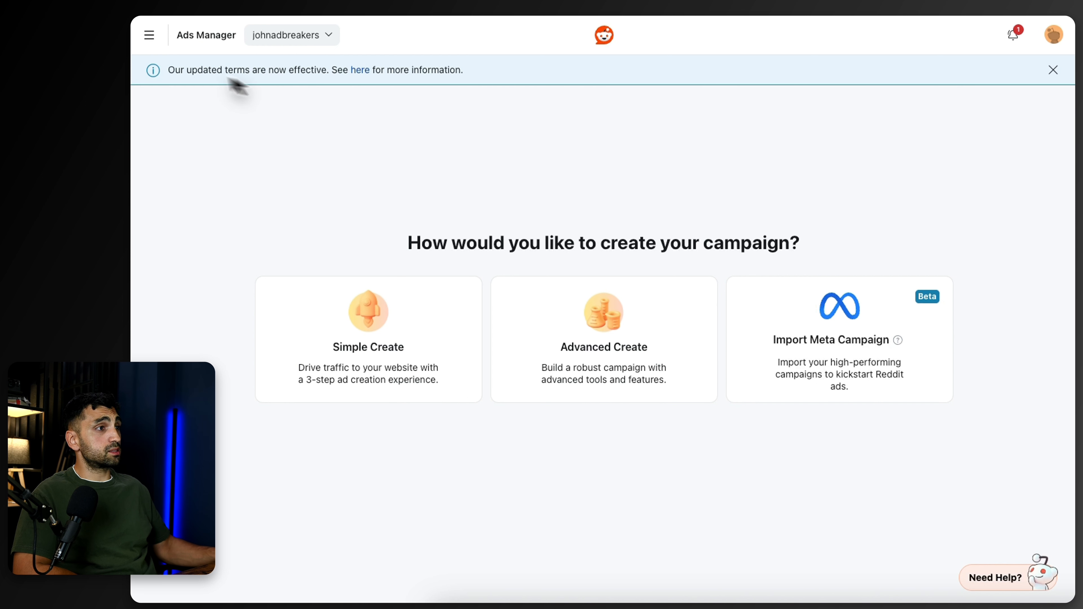
Open the Ad Inspiration gallery of top Reddit ads in Reddit Ads Manager
click(149, 38)
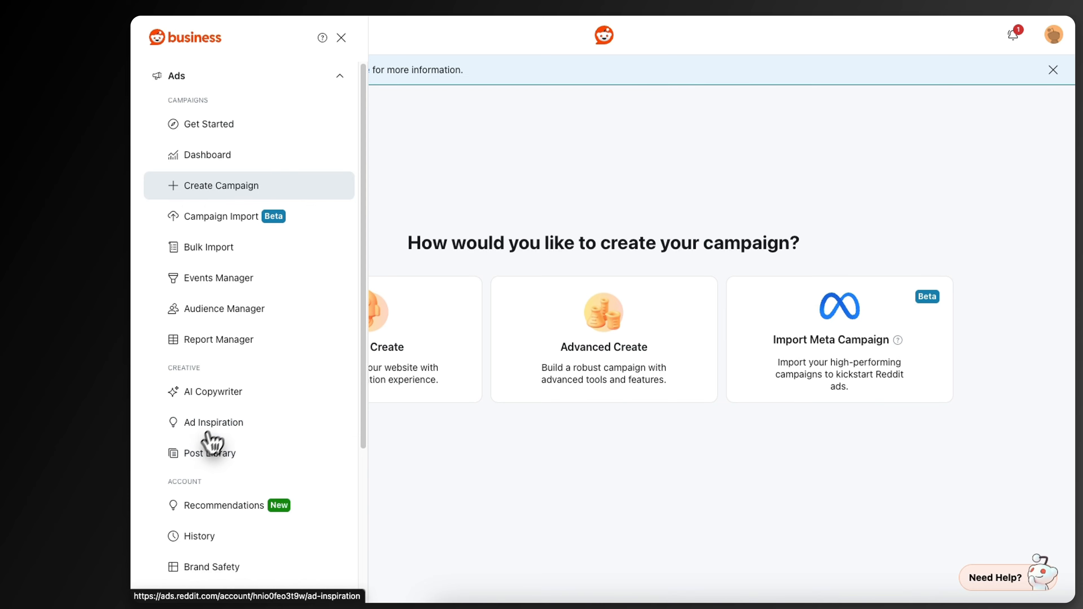
click(230, 46)
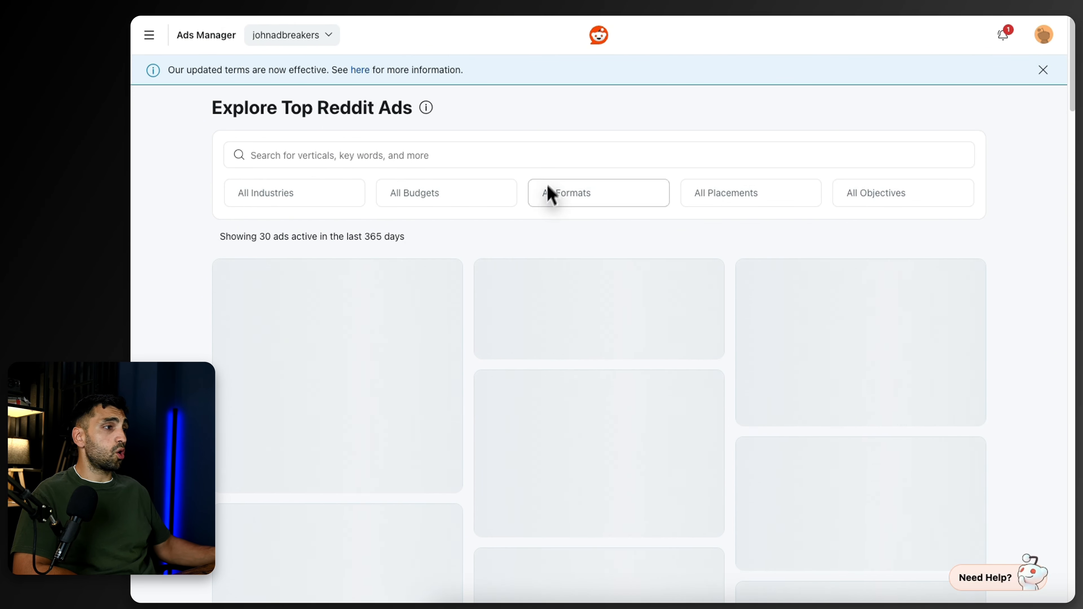
scroll(541, 231, down, 2)
scroll(1052, 102, down, 3)
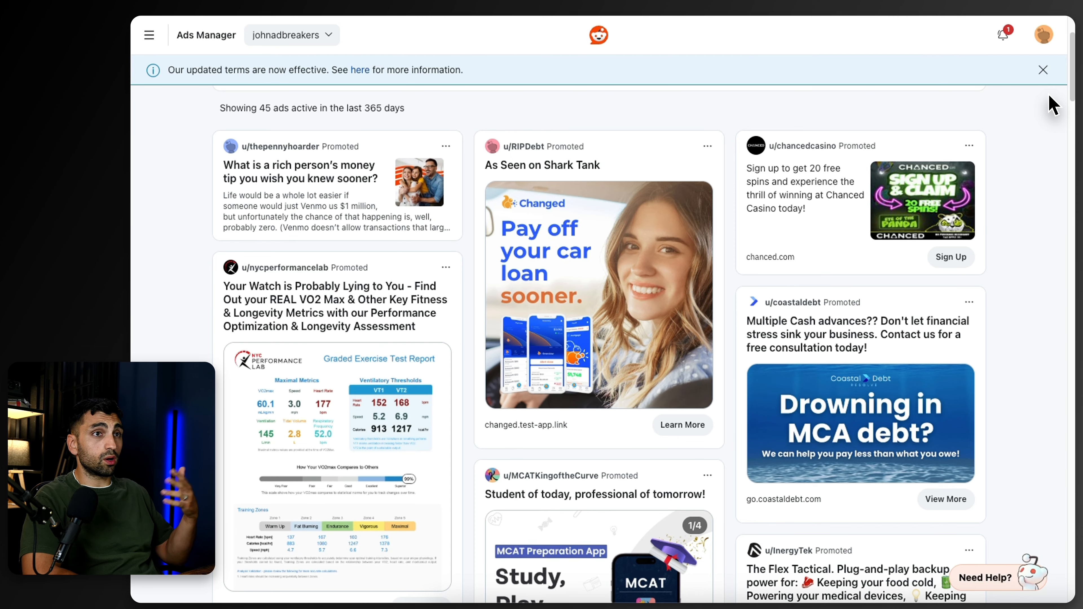
Browse the ad gallery, examining the headlines, copy and creative formats that different Reddit advertisers use
scroll(810, 265, down, 12)
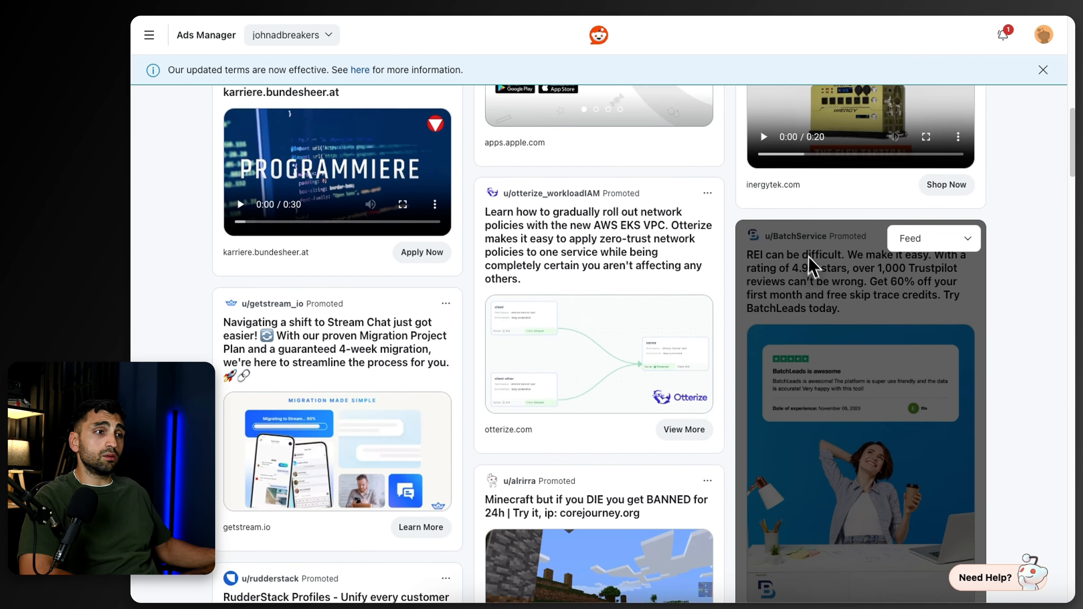
scroll(813, 264, down, 7)
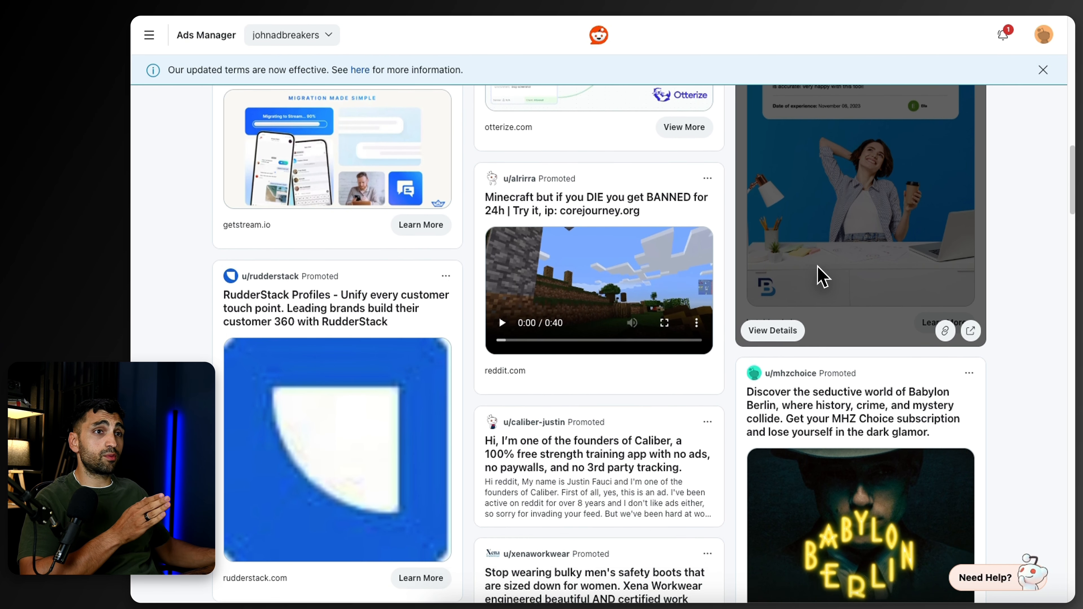
scroll(818, 269, down, 3)
scroll(806, 277, down, 3)
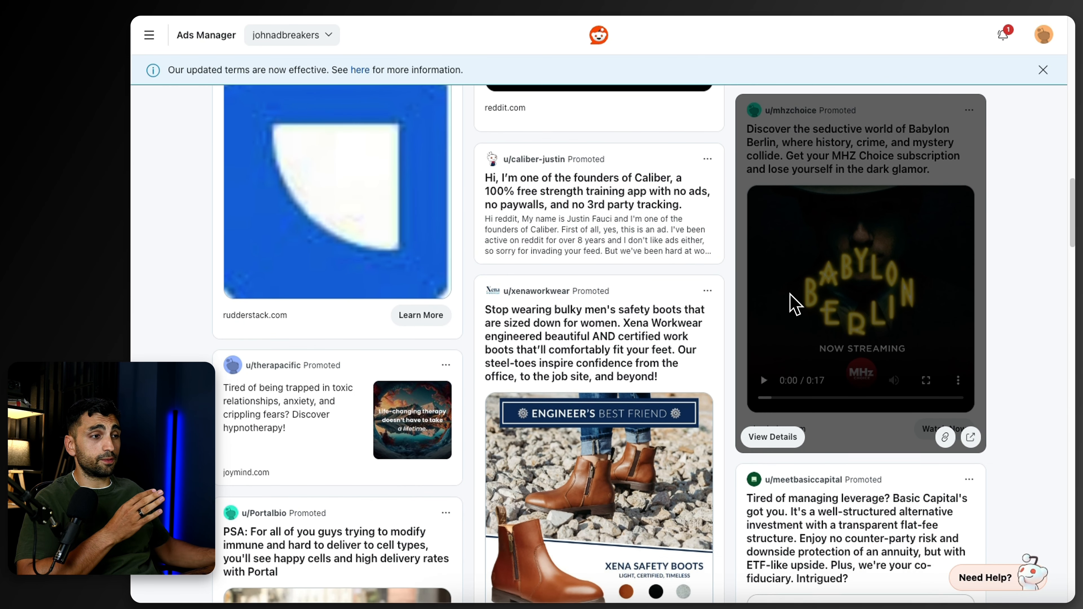
scroll(786, 308, down, 3)
scroll(750, 256, down, 3)
scroll(725, 257, up, 3)
scroll(515, 350, down, 6)
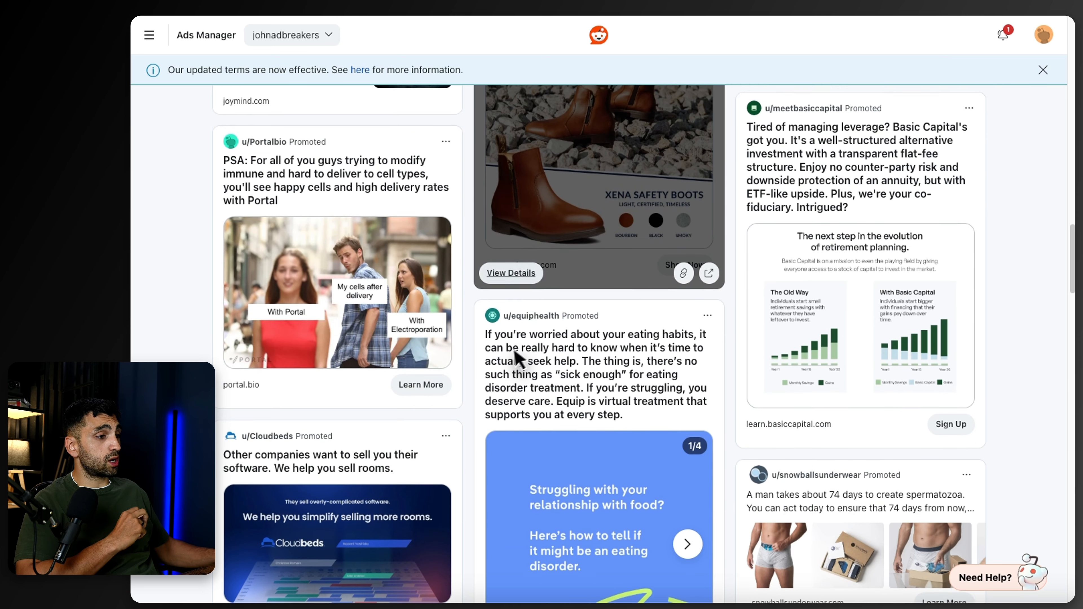
scroll(491, 367, down, 4)
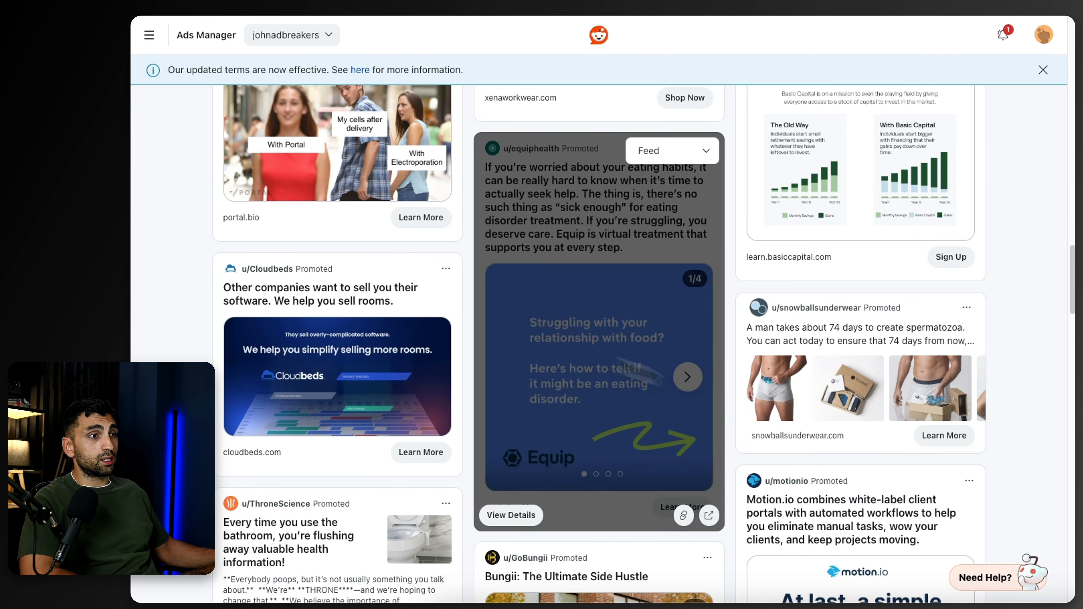
scroll(661, 443, down, 15)
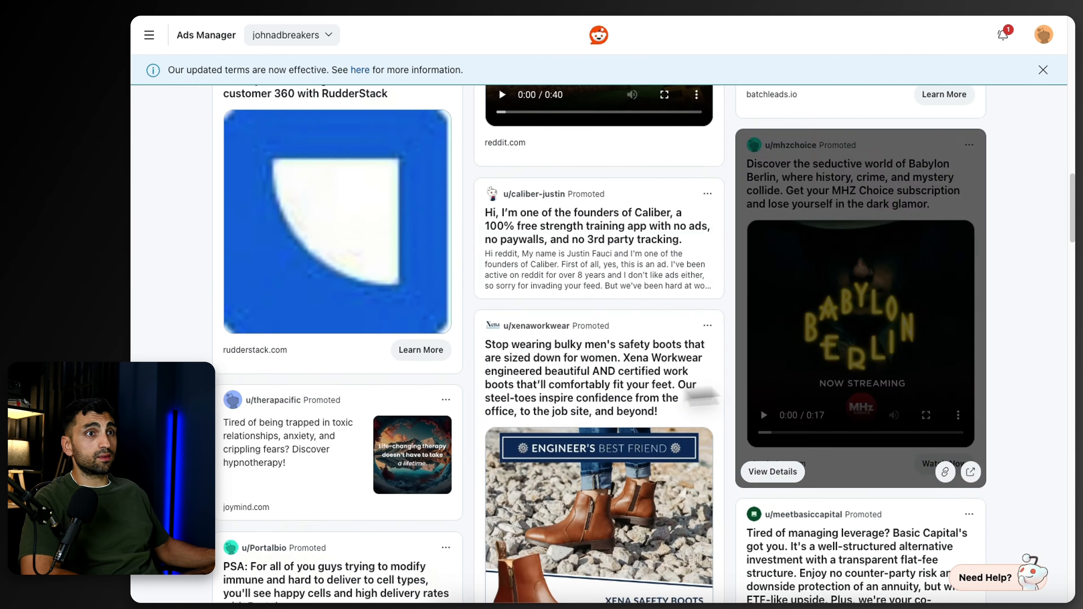
scroll(659, 401, up, 5)
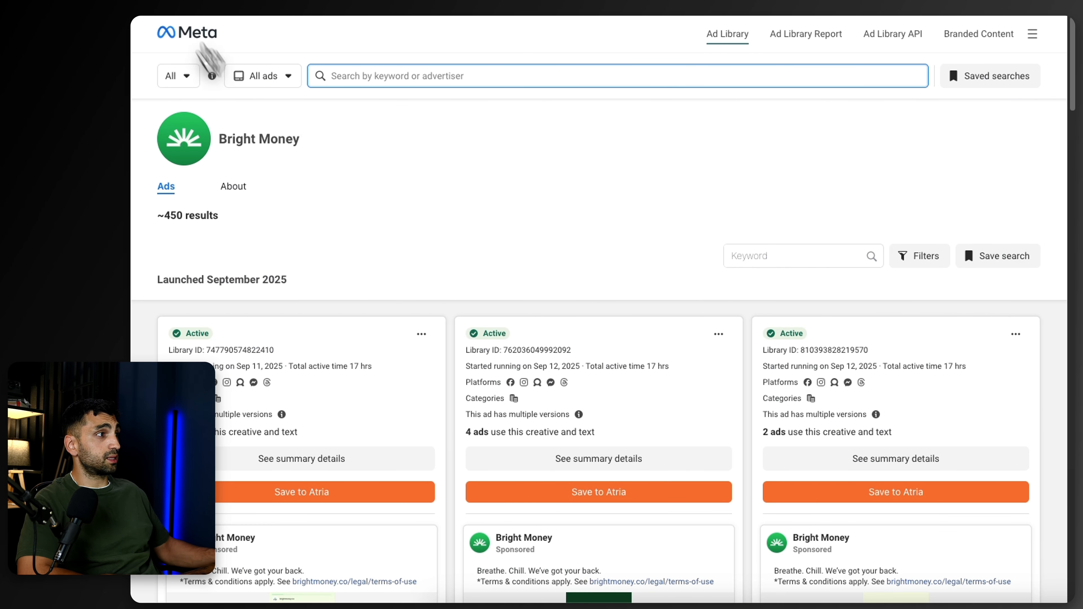
Switch to the Meta Ad Library and look over the ads run by Bright Money
scroll(399, 297, down, 10)
scroll(443, 302, up, 10)
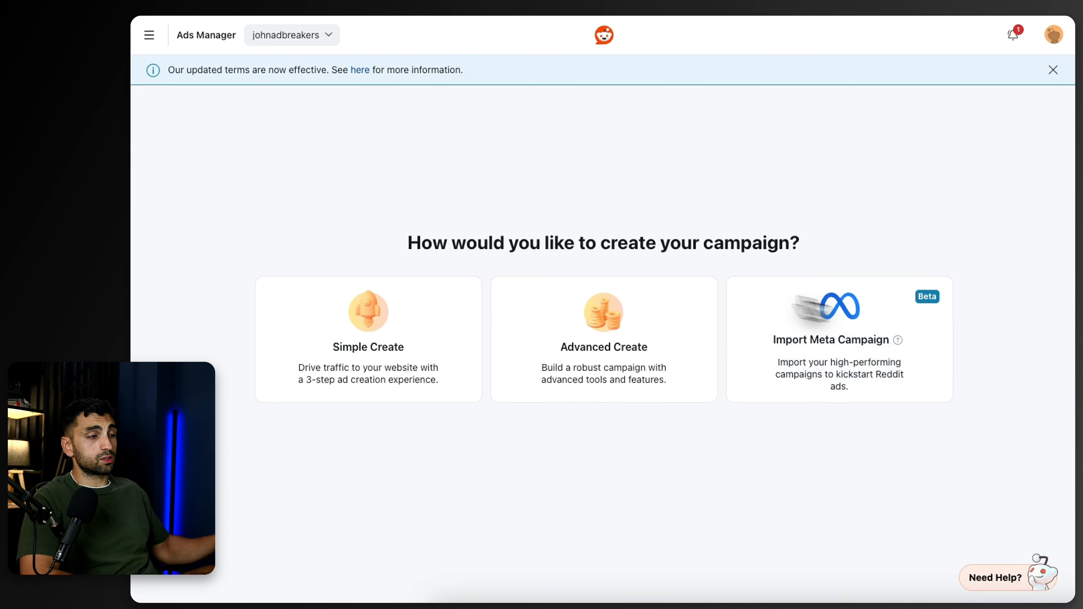
Start a new Reddit campaign with Advanced Create and set its objective to Conversions
click(614, 368)
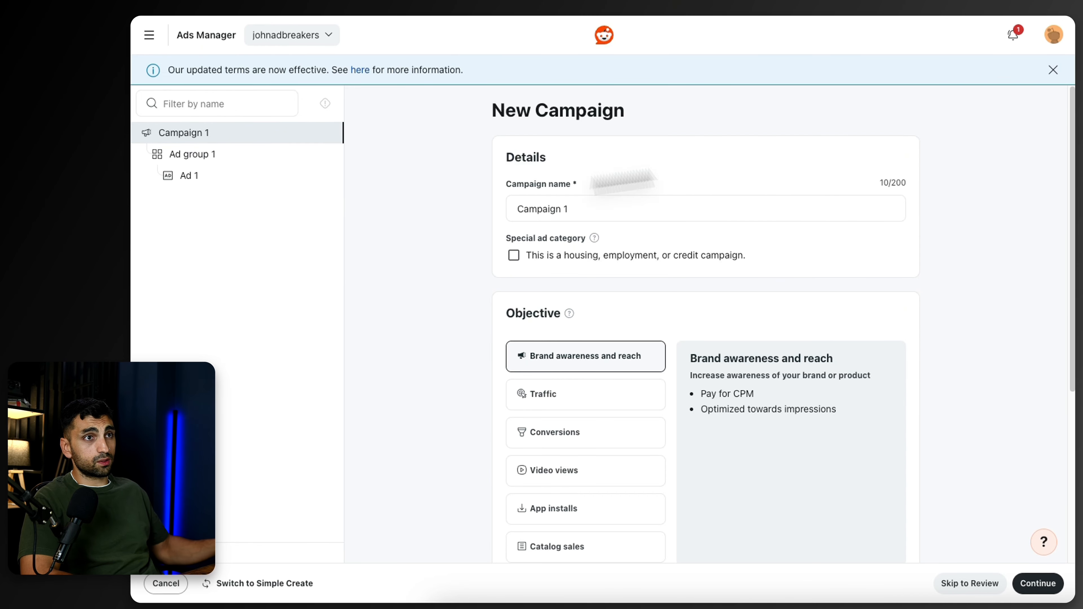
scroll(477, 251, down, 1)
scroll(501, 271, down, 1)
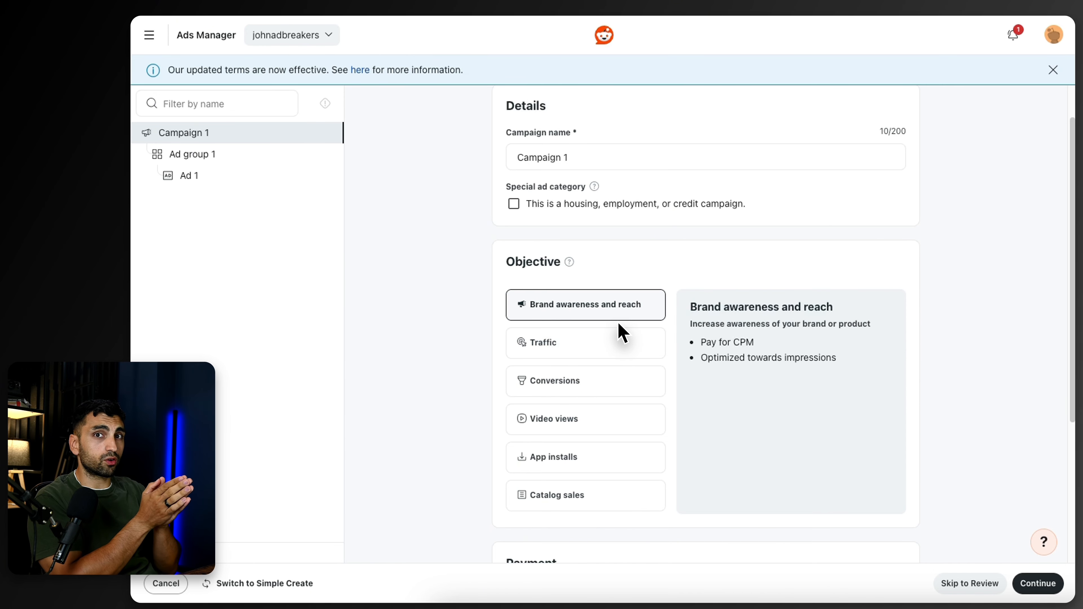
scroll(394, 266, up, 1)
scroll(435, 307, down, 1)
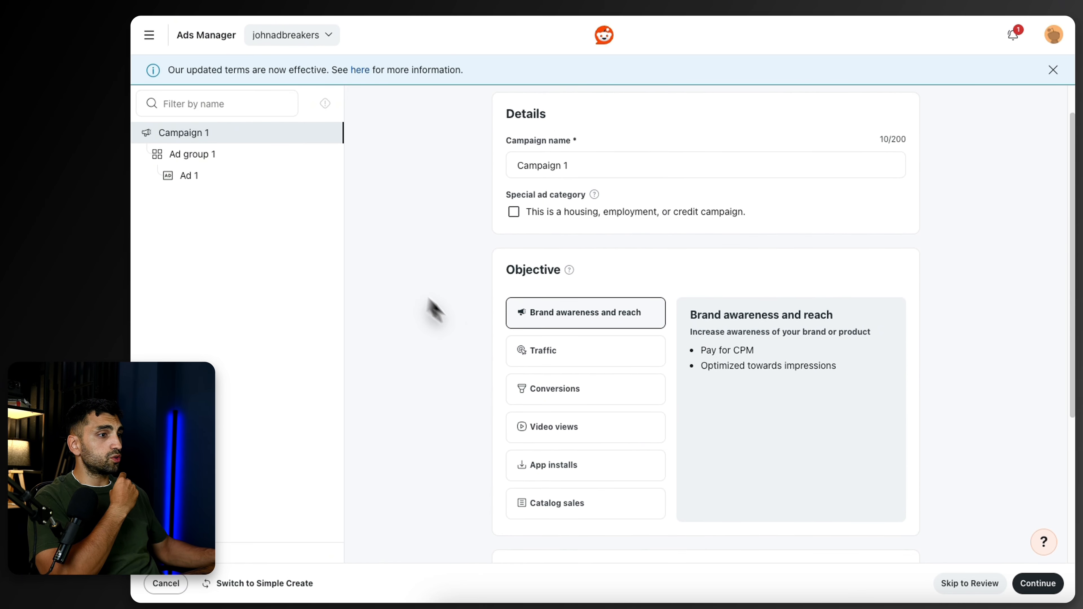
click(572, 382)
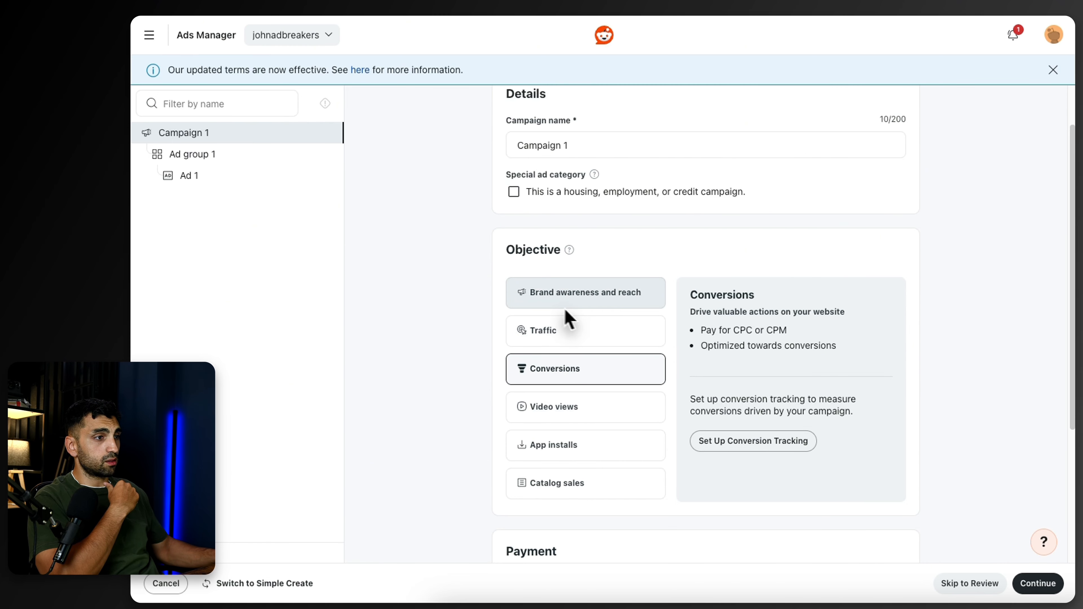
Open the conversion tracking setup for the campaign and choose the Pixel and Conversions API option
scroll(805, 128, down, 2)
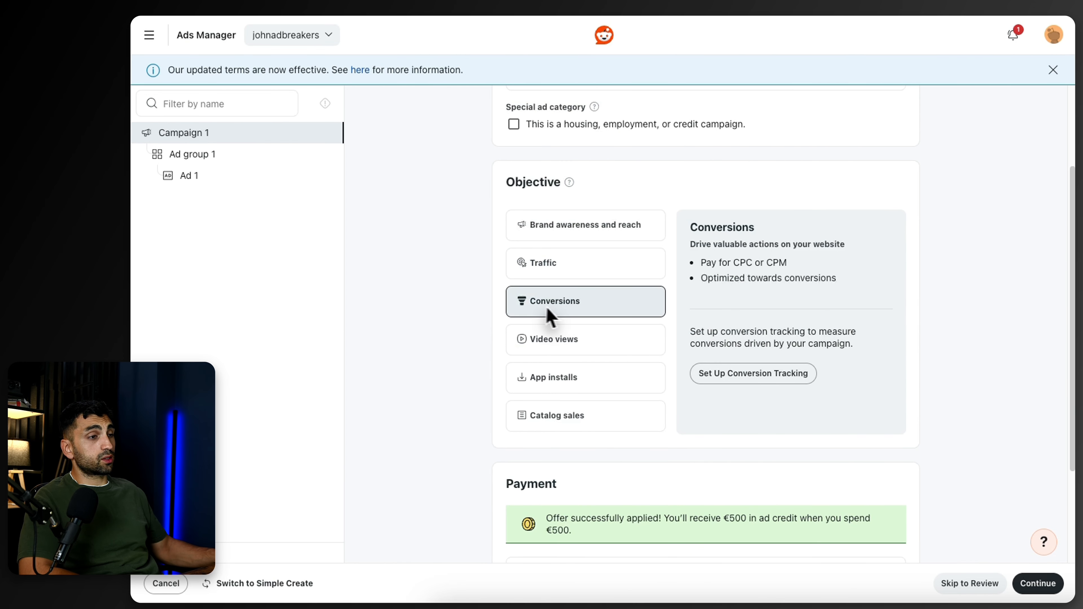
click(755, 382)
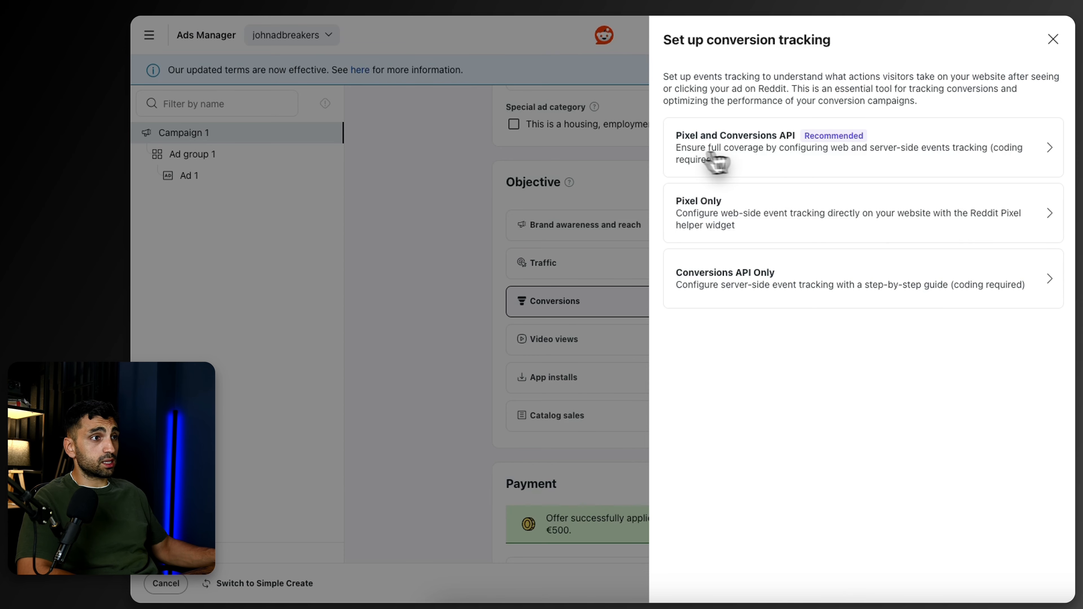
click(758, 165)
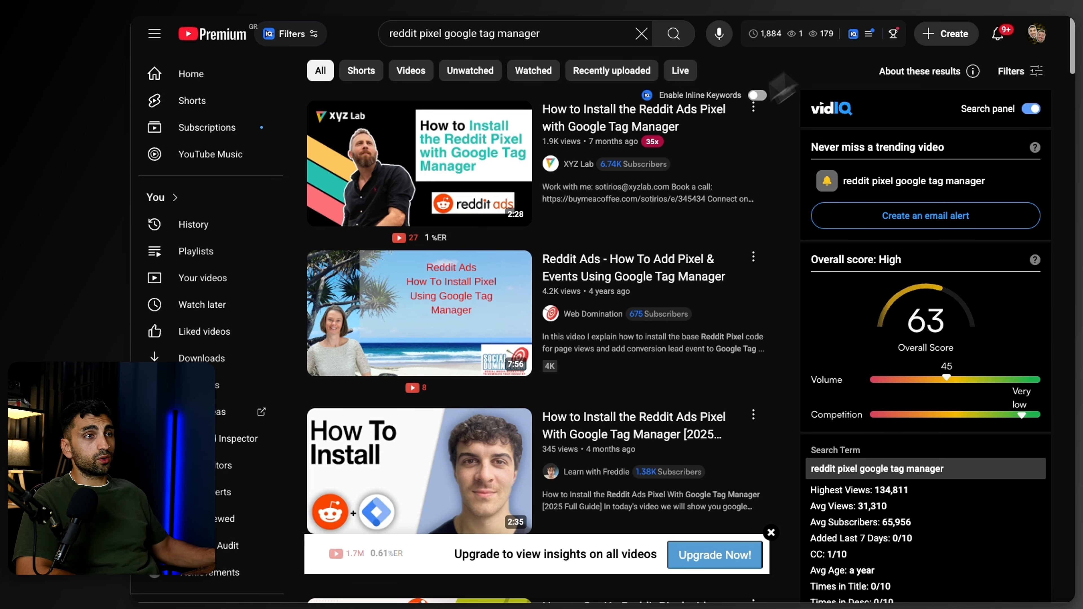
Switch to YouTube and look over the tutorial results for "reddit pixel google tag manager"
click(425, 38)
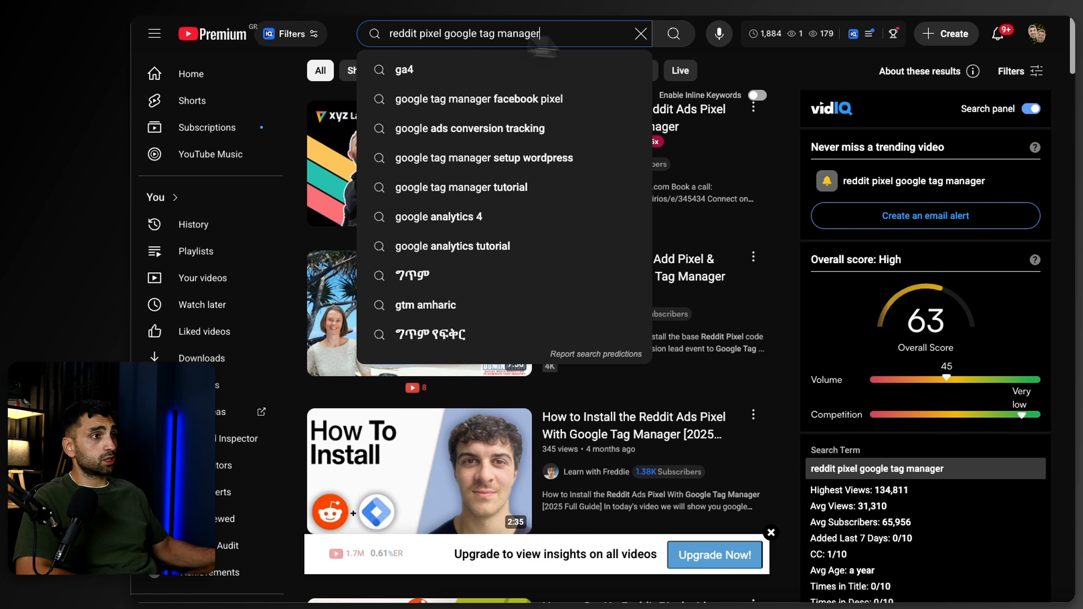
drag(543, 40, 385, 37)
click(754, 76)
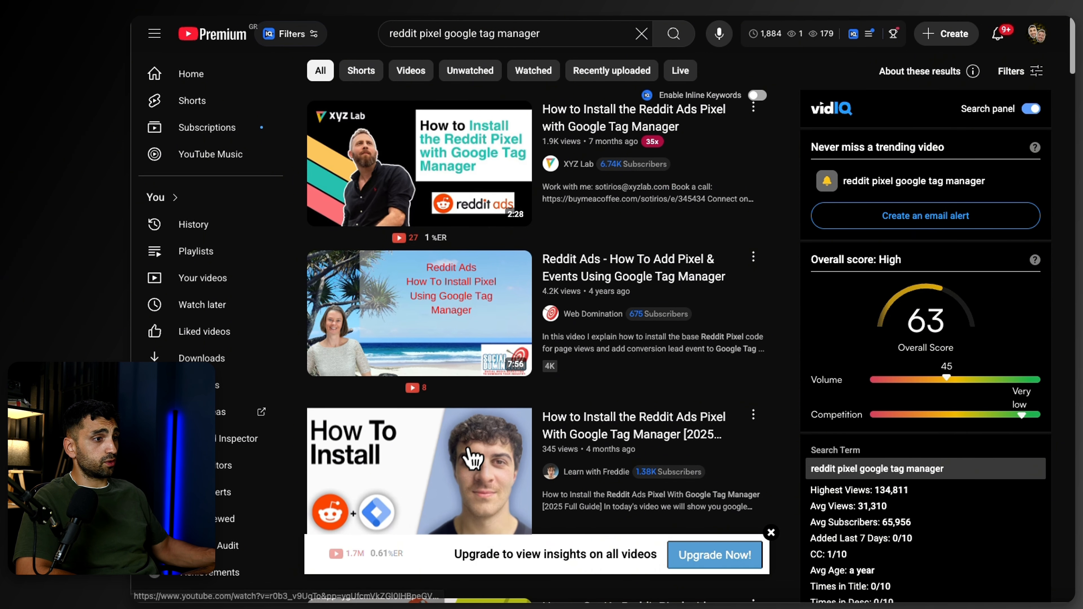
scroll(472, 460, down, 3)
scroll(471, 460, up, 3)
mouse_move(486, 218)
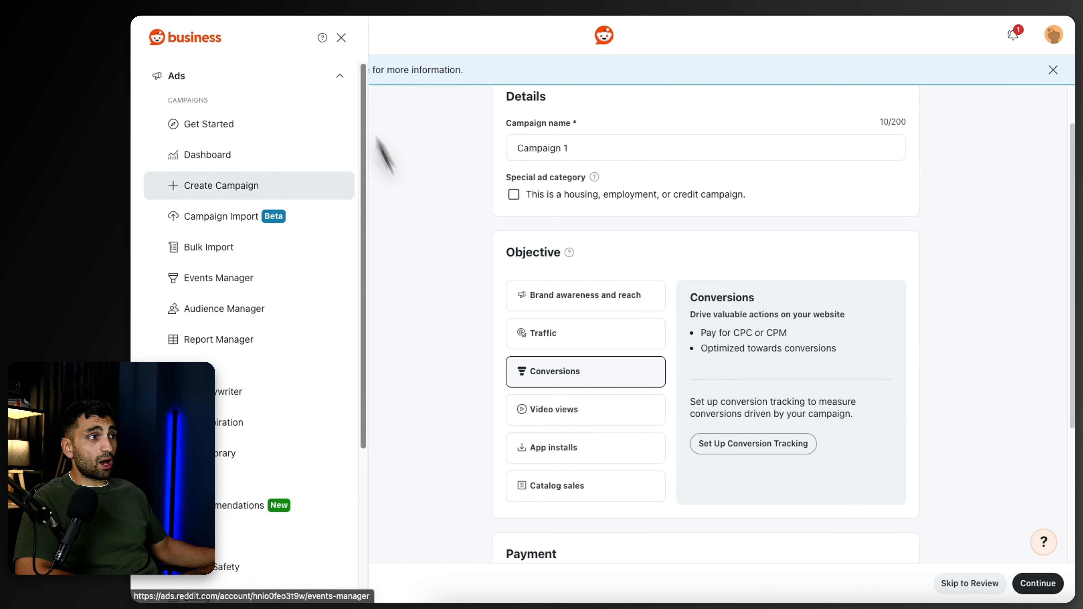
Copy the Reddit base pixel code snippet from the Shopify setup instructions in Reddit's Events Manager
click(341, 38)
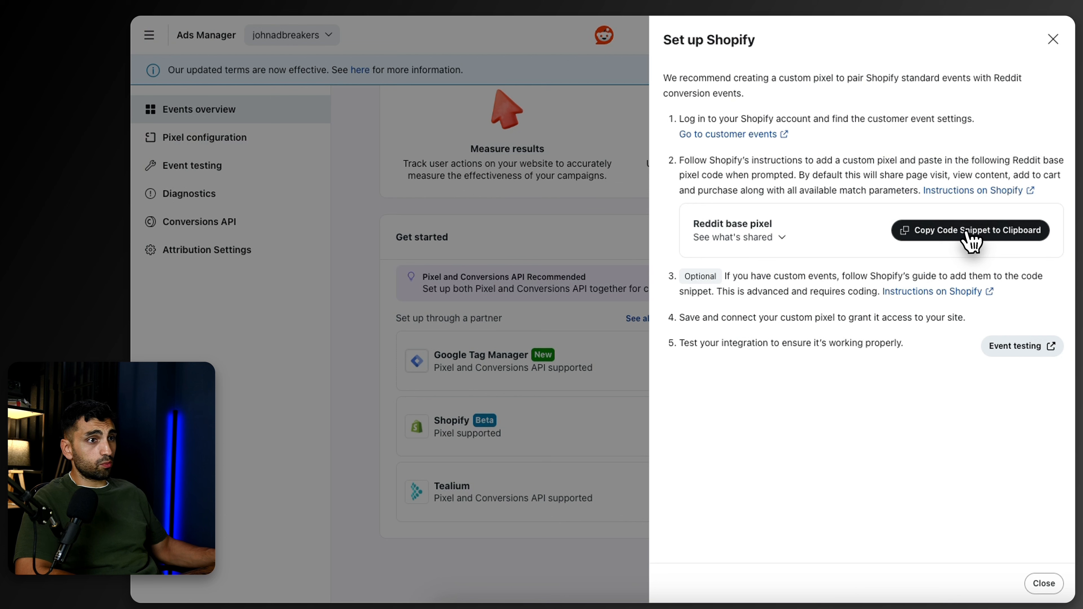
click(968, 232)
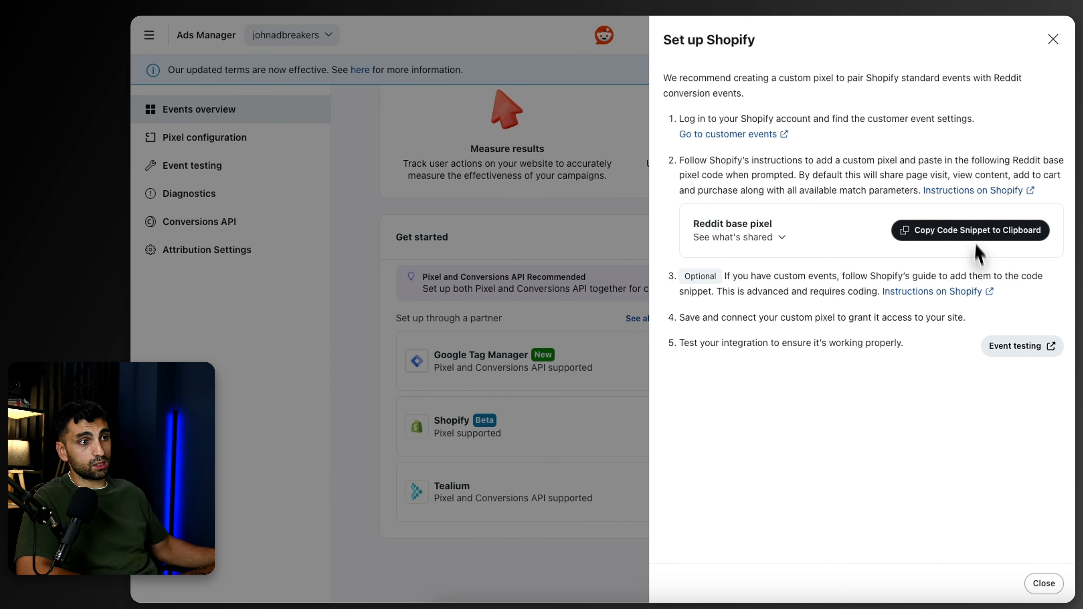
Close the Shopify setup instructions and set Campaign 1's objective to Brand awareness and reach
click(1053, 39)
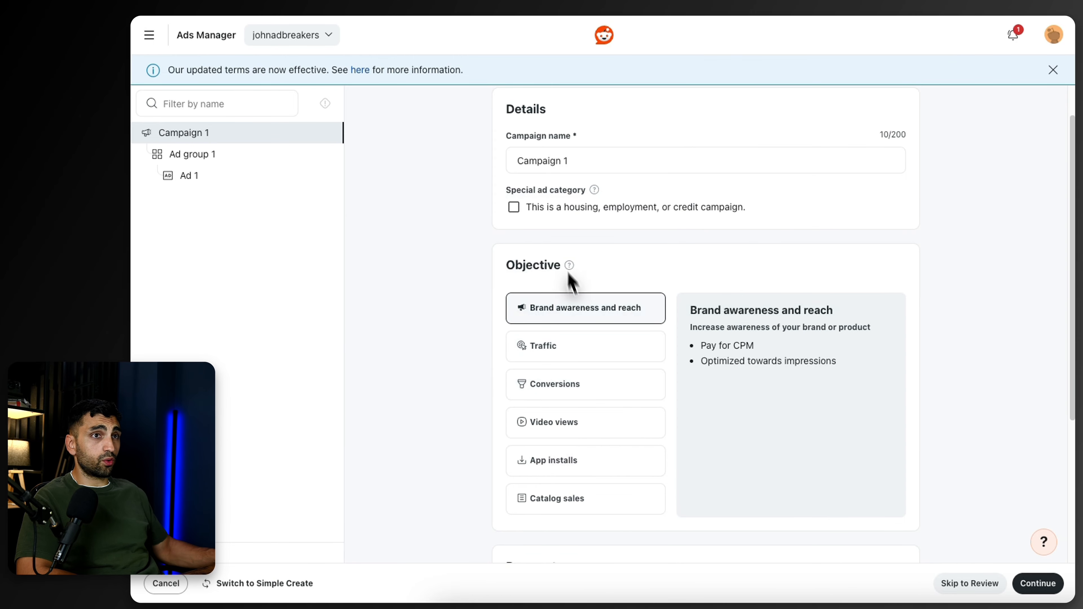
click(593, 386)
click(601, 320)
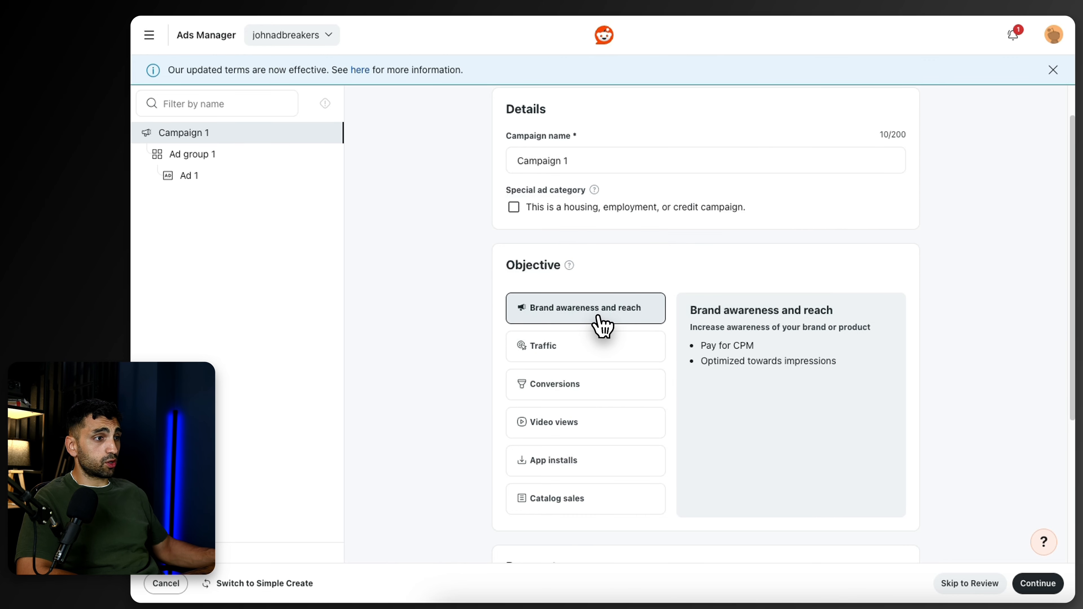
Look over the settings of Ad group 1, Ad 1 and the campaign's objective options
click(243, 164)
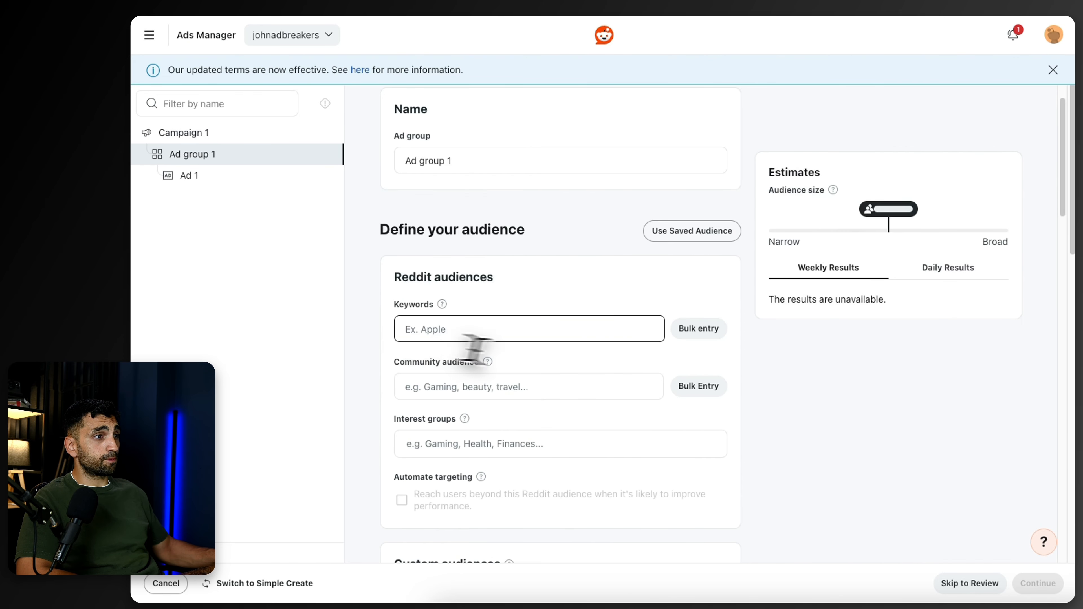
scroll(553, 252, up, 2)
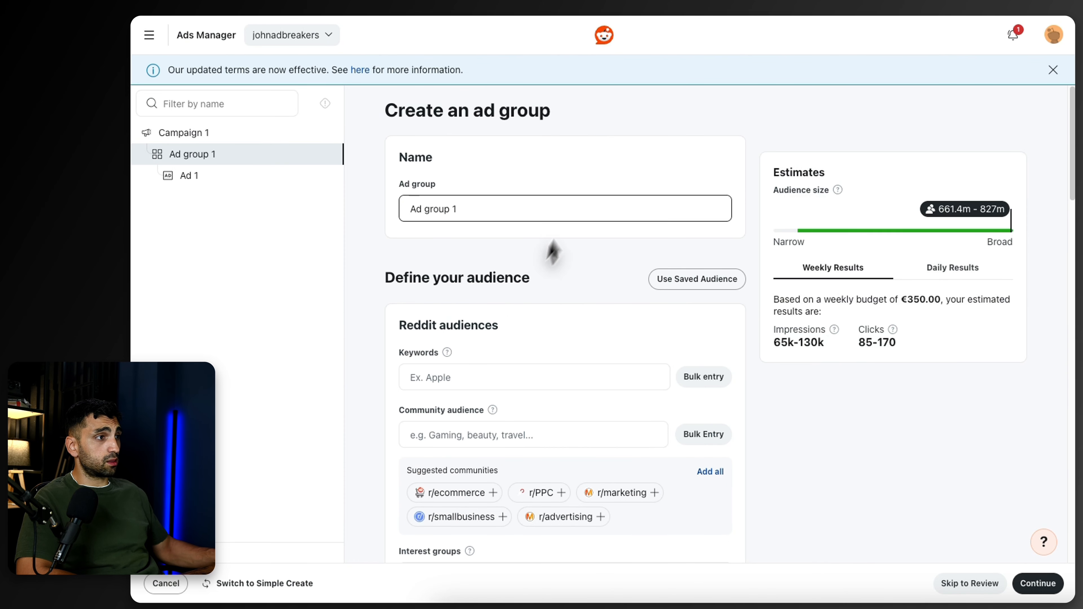
click(209, 178)
scroll(481, 371, down, 3)
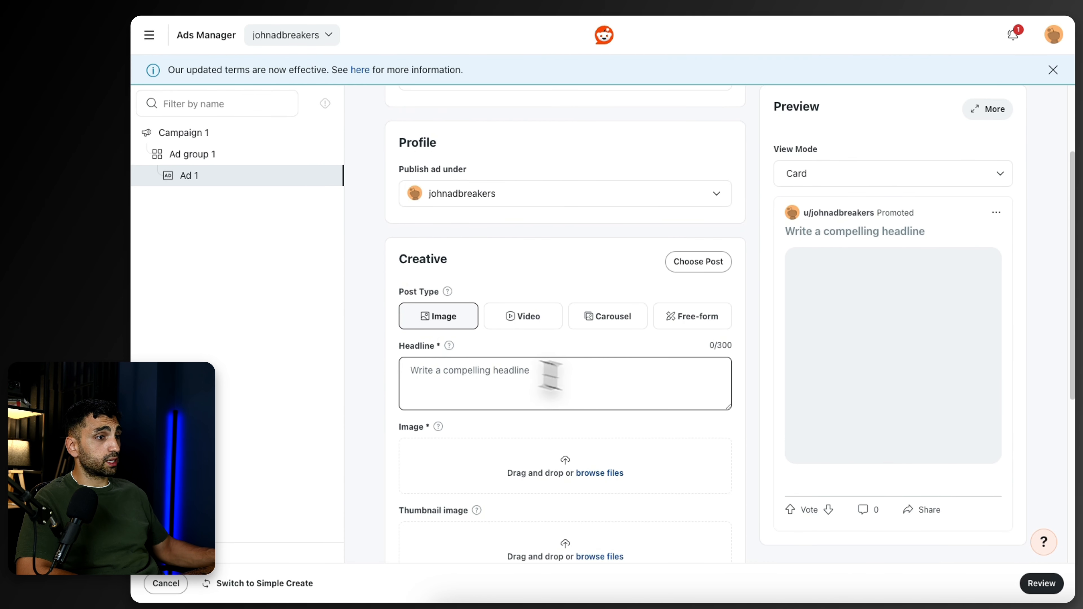
scroll(551, 375, up, 3)
click(218, 135)
scroll(553, 419, down, 1)
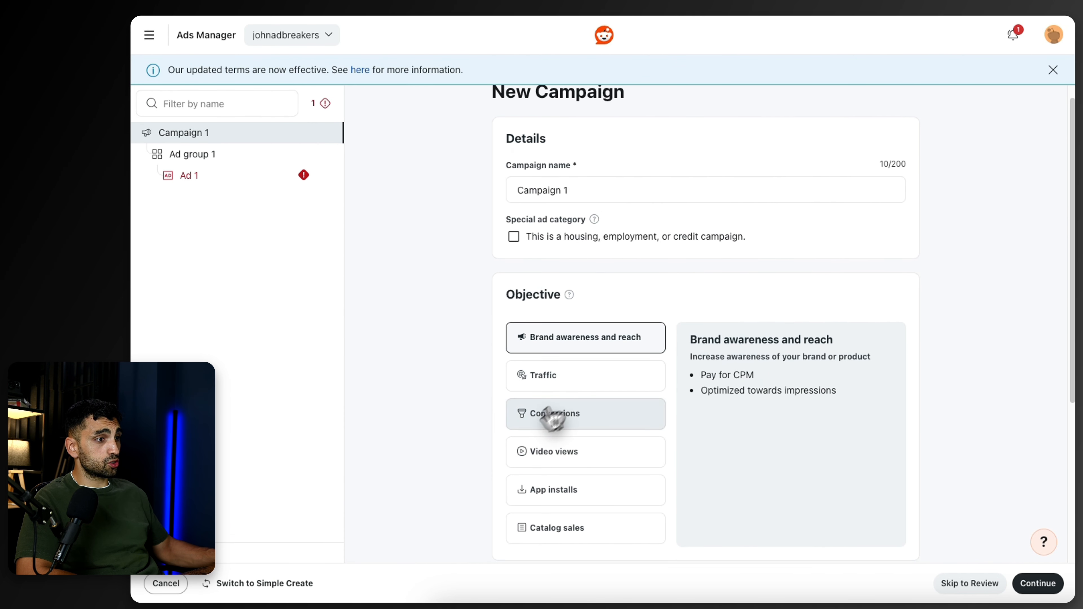
Set Ad 1's post type to Free-form and look over its headline and content fields
click(222, 177)
click(683, 411)
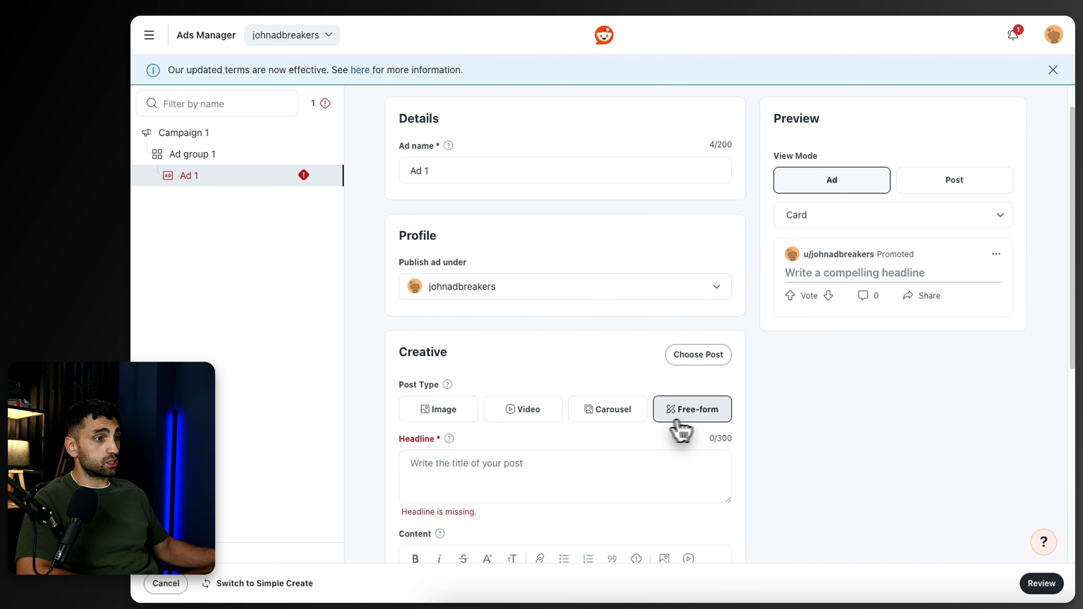
click(575, 471)
scroll(588, 448, down, 3)
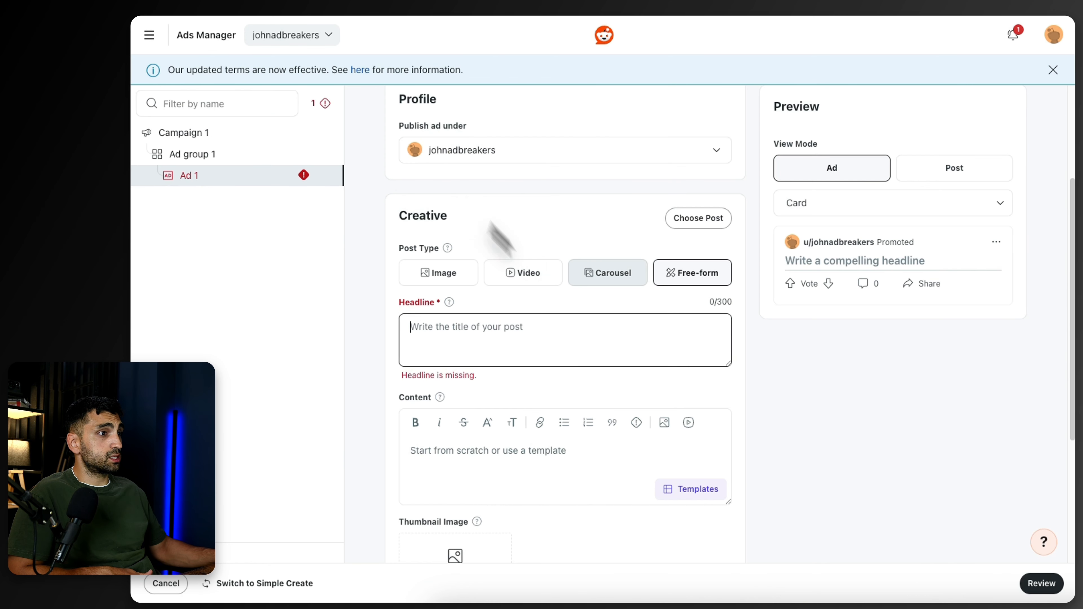
click(473, 283)
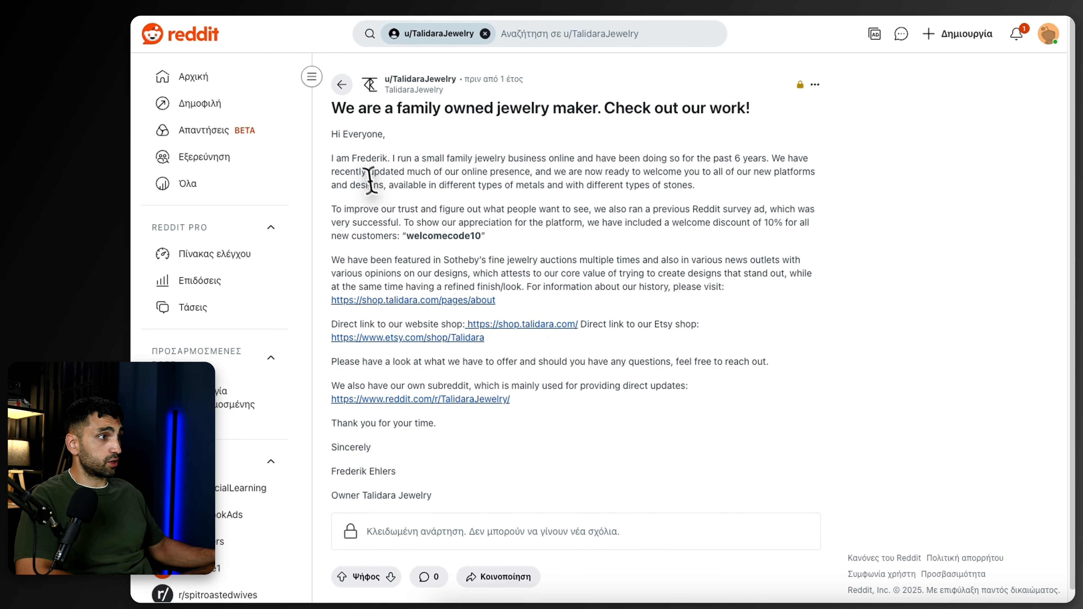
Read the body of the TalidaraJewelry promoted post on Reddit as an example of a free-form ad
drag(332, 134, 596, 402)
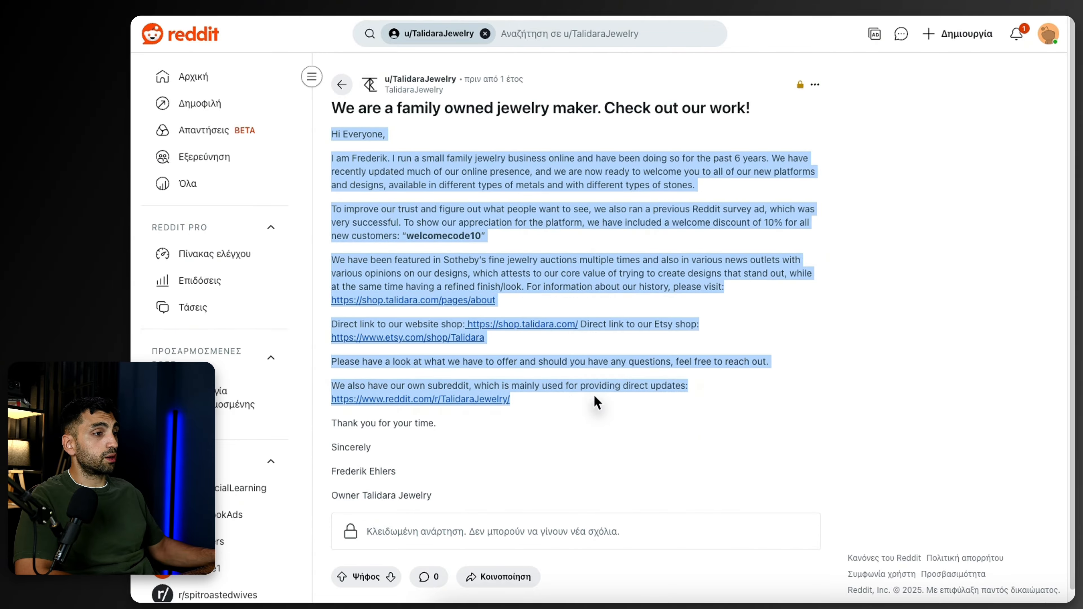
click(574, 443)
drag(528, 404, 335, 123)
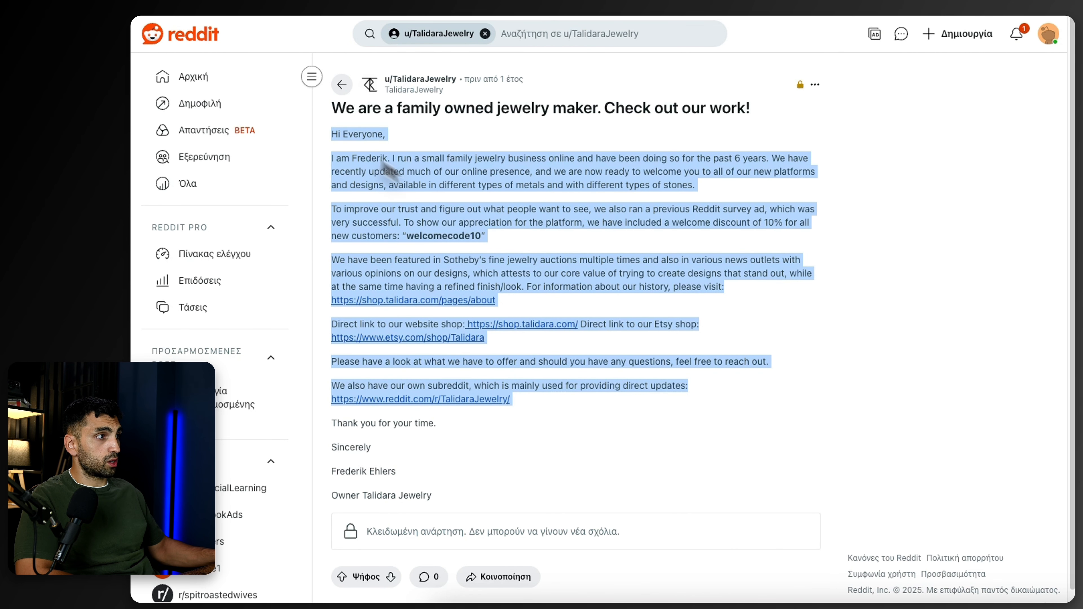
click(525, 188)
scroll(573, 273, down, 1)
drag(539, 392, 508, 443)
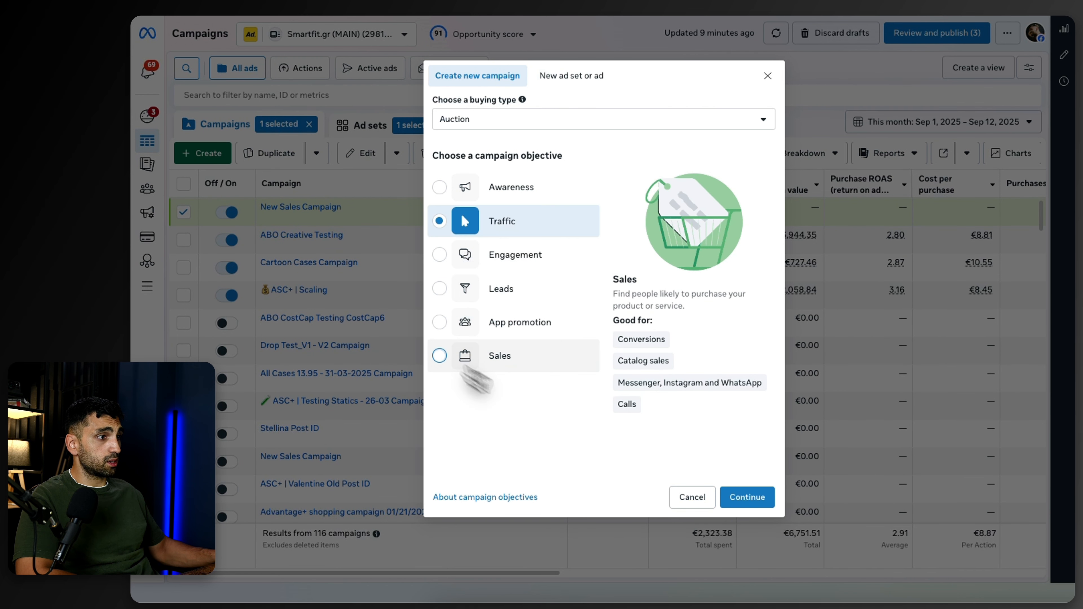
Switch to Meta Ads Manager, choose Sales as the new campaign's objective and continue
click(439, 356)
click(747, 497)
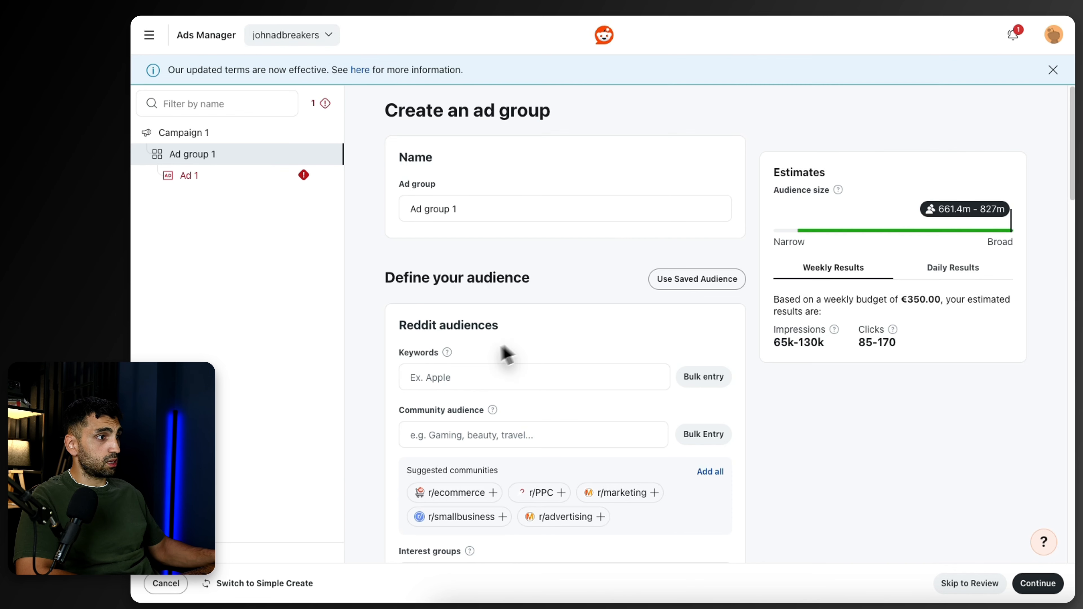
Return to Reddit Ads Manager and look over Ad group 1's targeting options, including the community audience list
scroll(491, 231, down, 3)
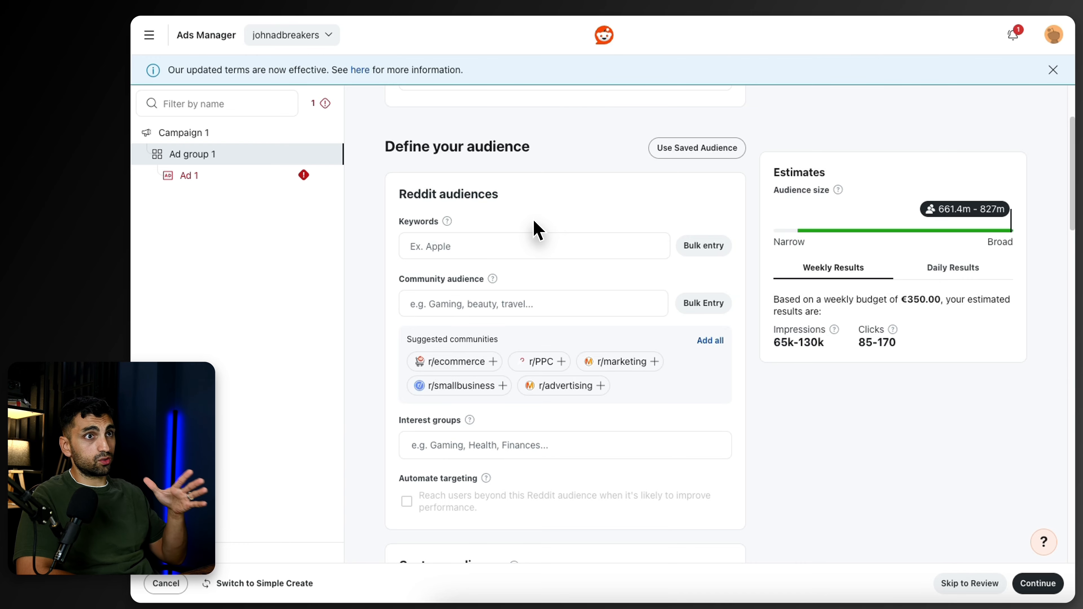
scroll(508, 169, down, 5)
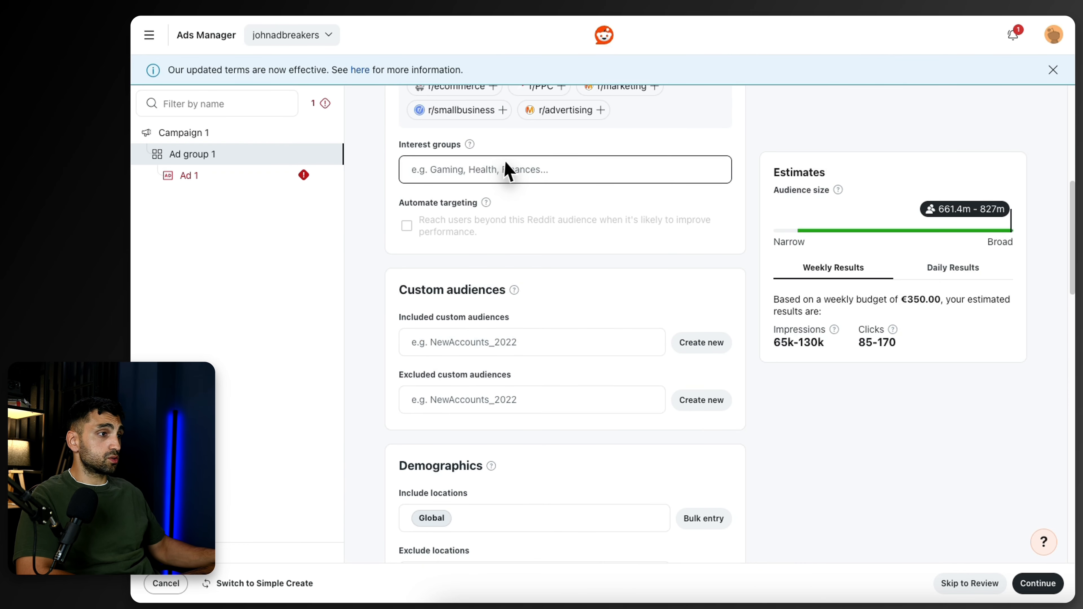
scroll(496, 235, up, 6)
click(446, 337)
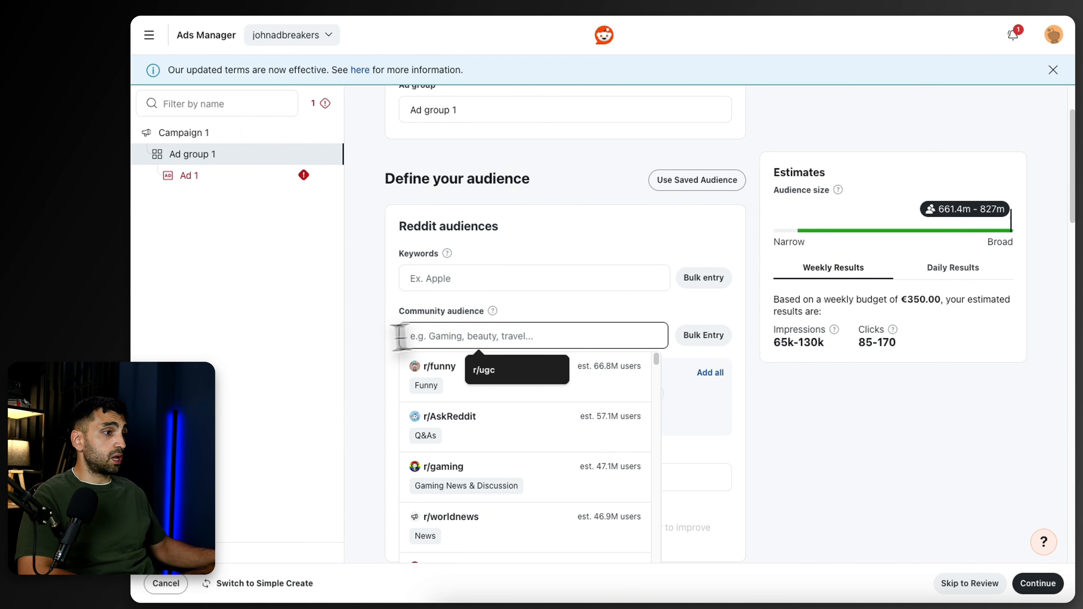
click(367, 351)
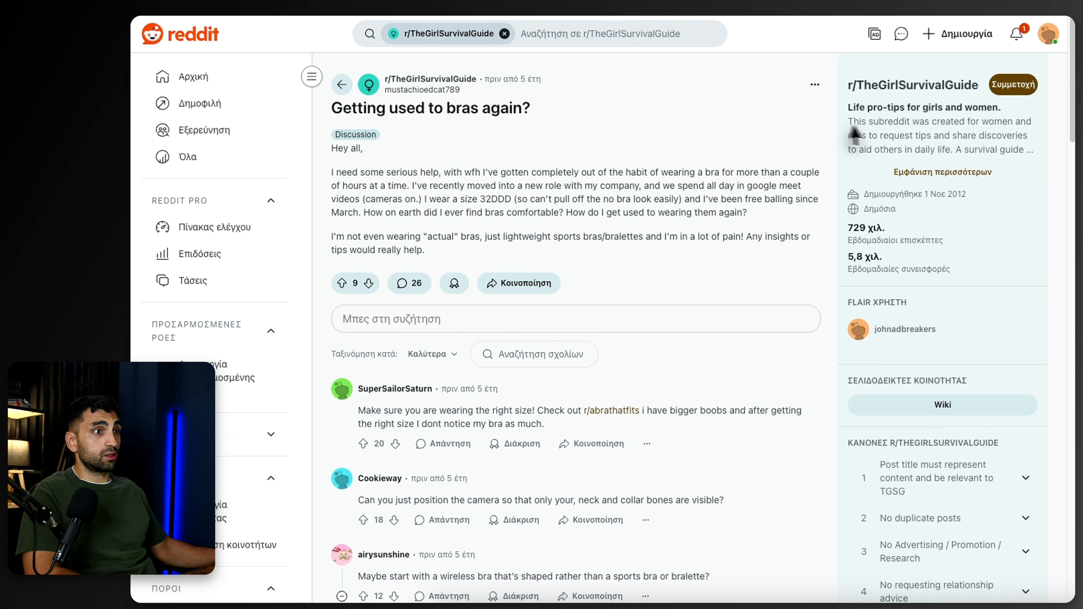
Read the r/TheGirlSurvivalGuide community description and the post "Getting used to bras again?"
drag(849, 112, 1016, 149)
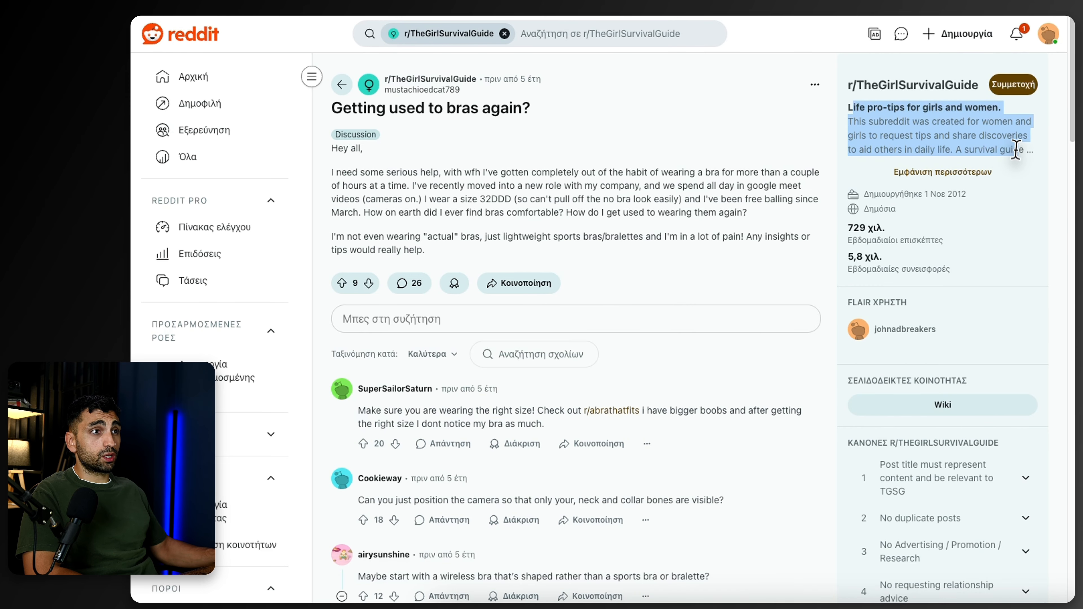
click(805, 171)
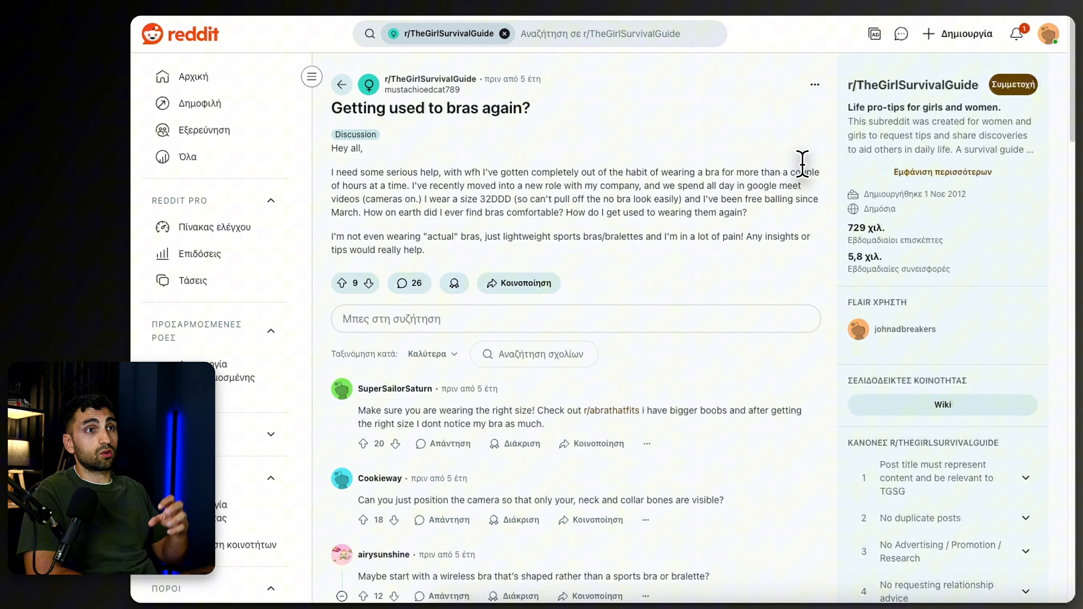
drag(336, 171, 651, 226)
drag(438, 185, 653, 222)
drag(366, 170, 775, 236)
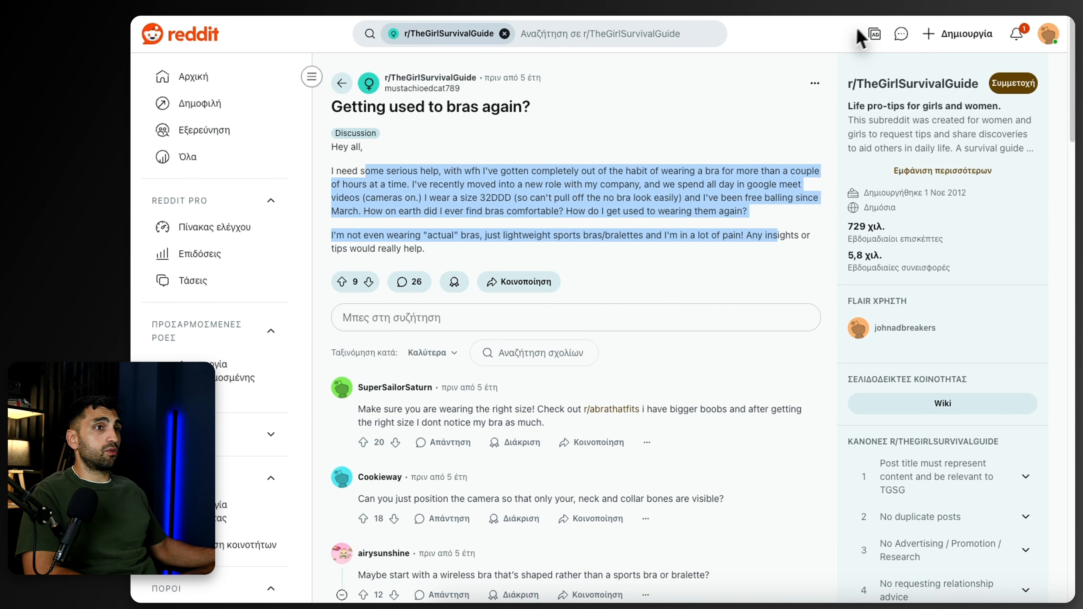
Open the CAKES website in a new browser tab and look over its homepage
key(super+t)
text(cakes)
key(Return)
scroll(472, 265, down, 15)
scroll(527, 285, down, 5)
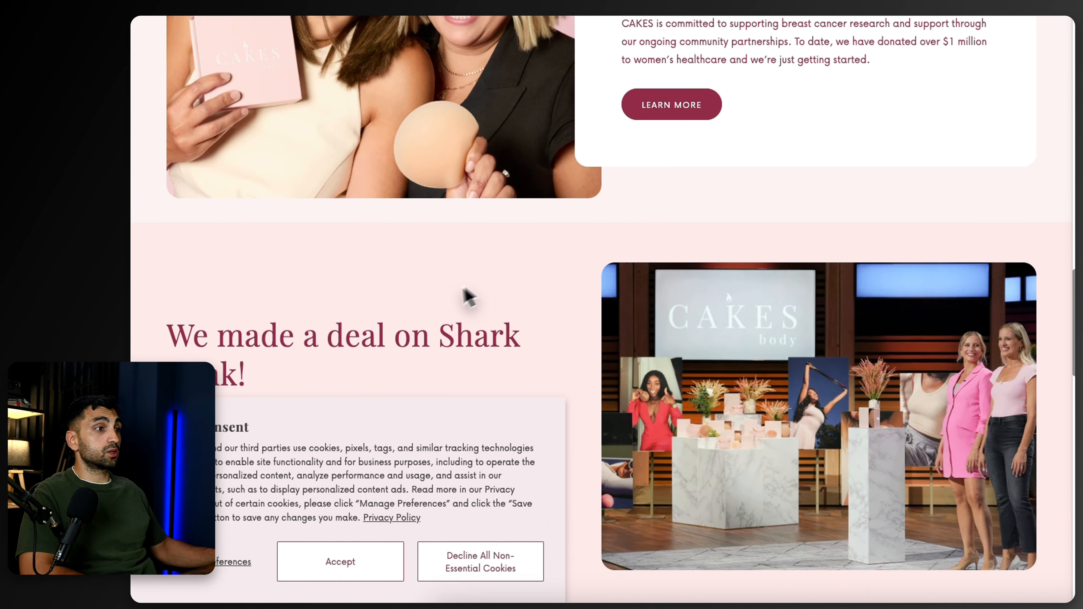
scroll(459, 299, up, 20)
scroll(490, 308, down, 5)
scroll(545, 333, down, 3)
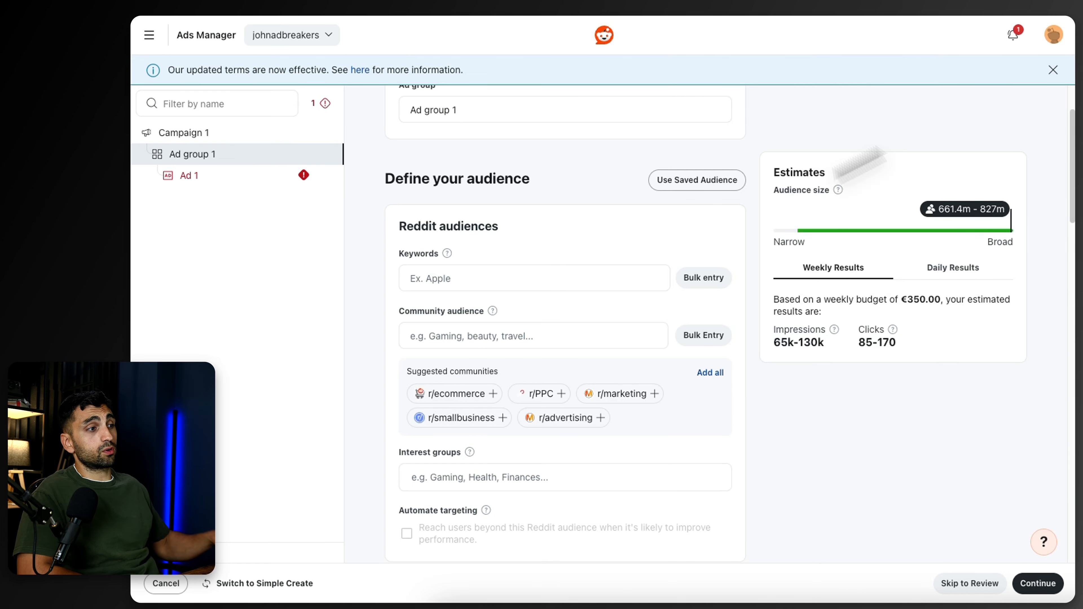
Return to Ad group 1 in Reddit Ads Manager and add r/ecommerce to its community audience
click(491, 329)
scroll(765, 406, down, 3)
click(759, 317)
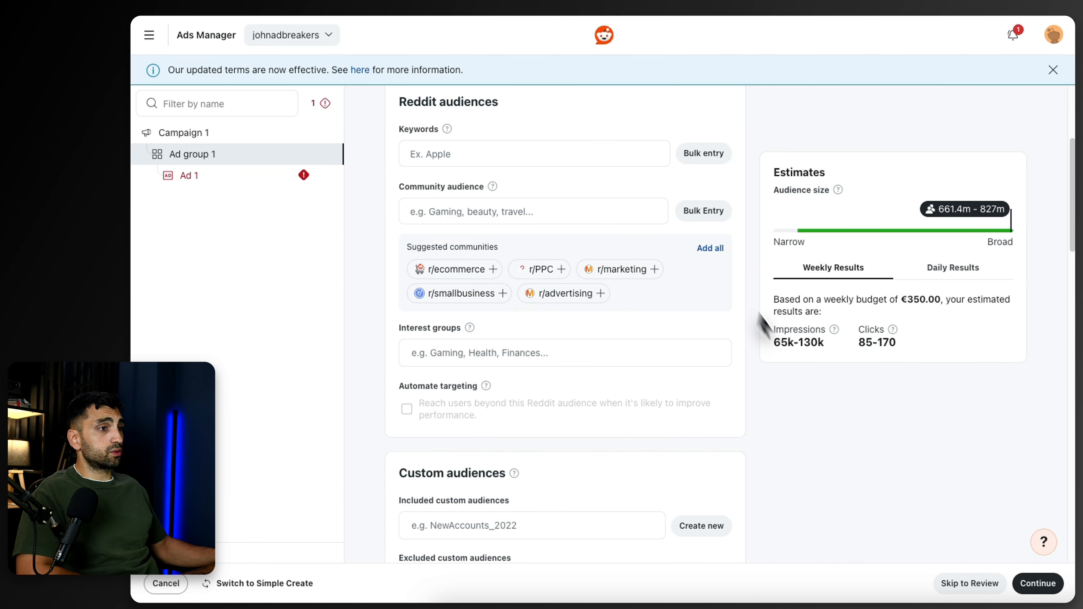
click(494, 269)
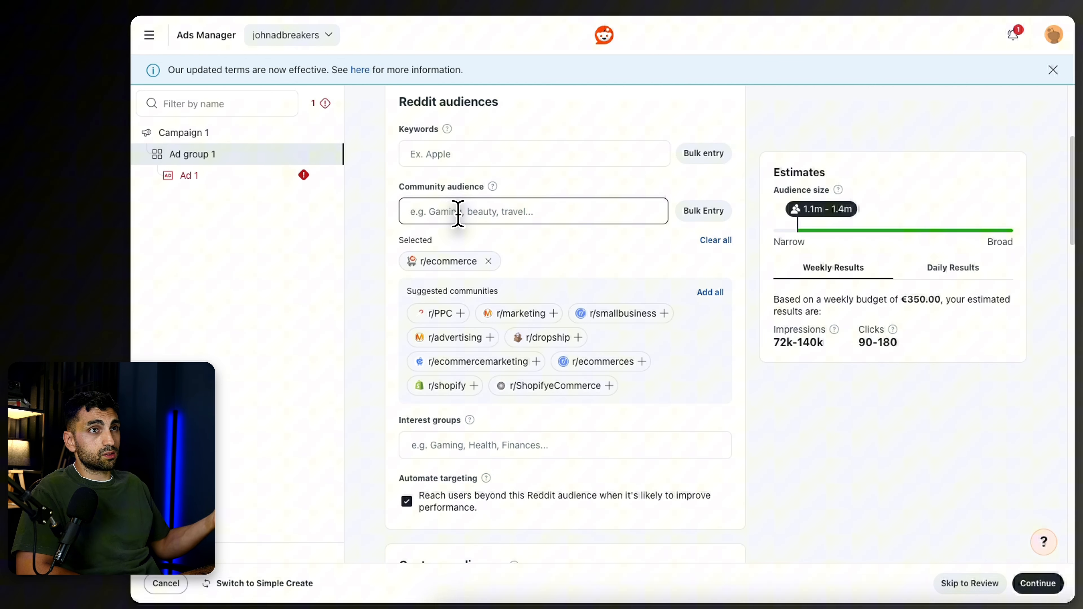
Look over the interest group categories available for Ad group 1 and close the list without choosing any
scroll(466, 273, down, 4)
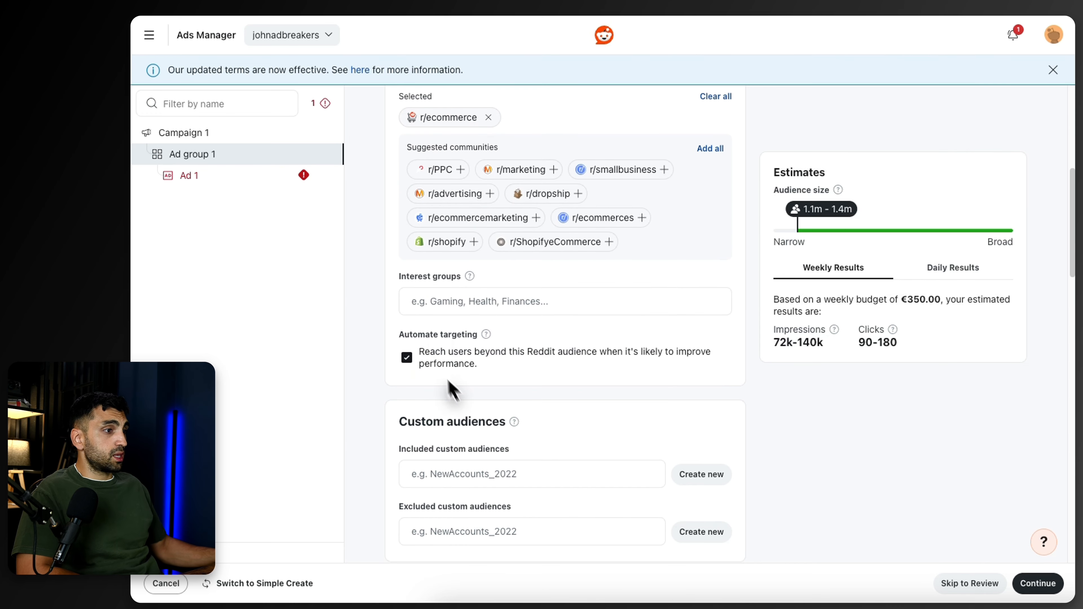
click(449, 315)
click(861, 419)
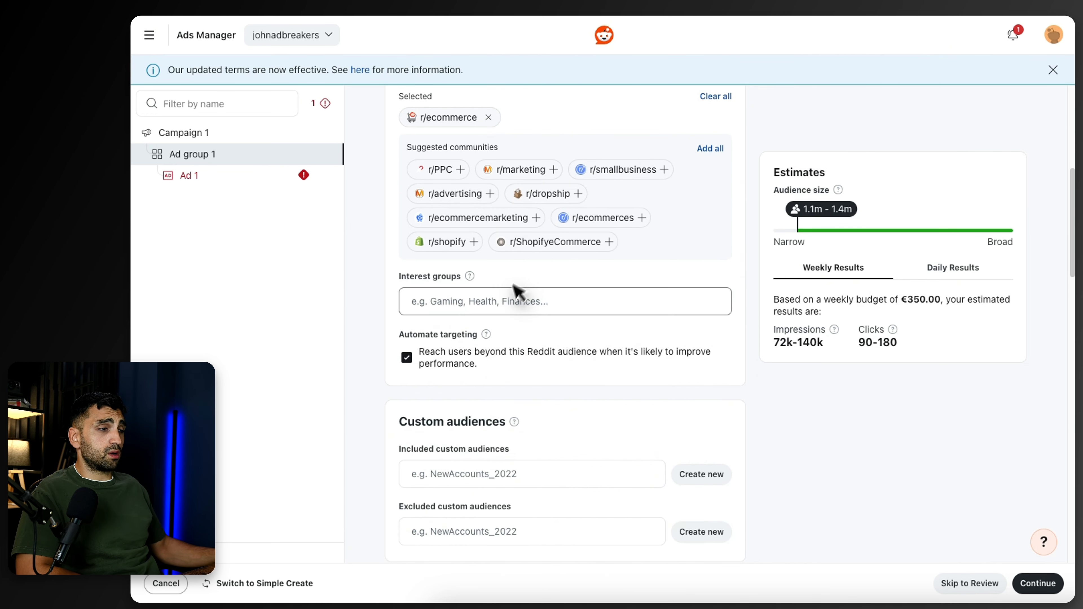
click(500, 300)
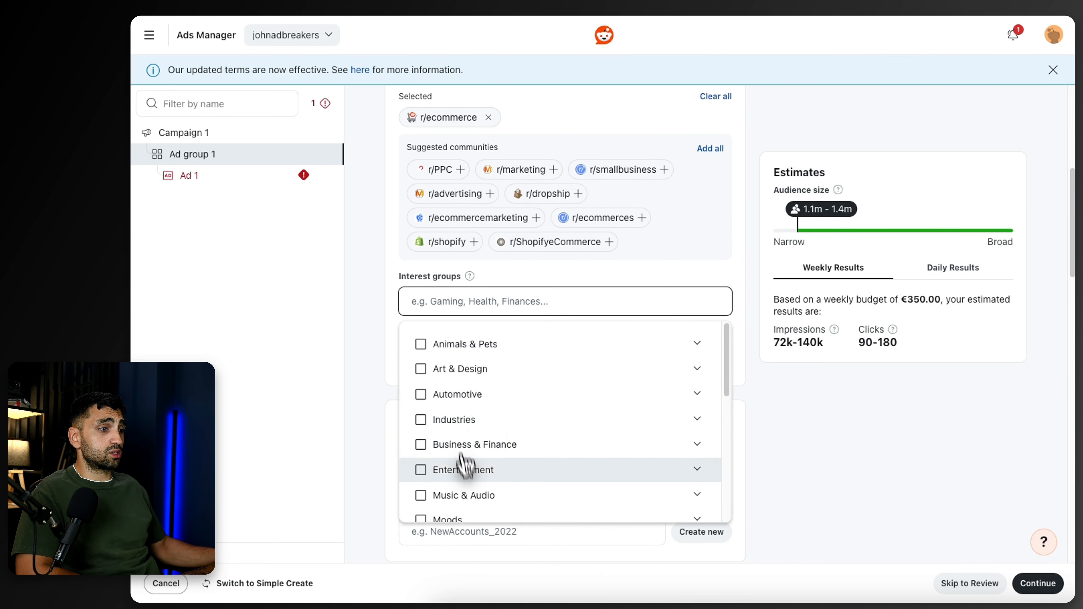
click(787, 493)
Check the r/ecommerce community details and add r/shopify to Ad group 1's community audience
scroll(774, 482, up, 7)
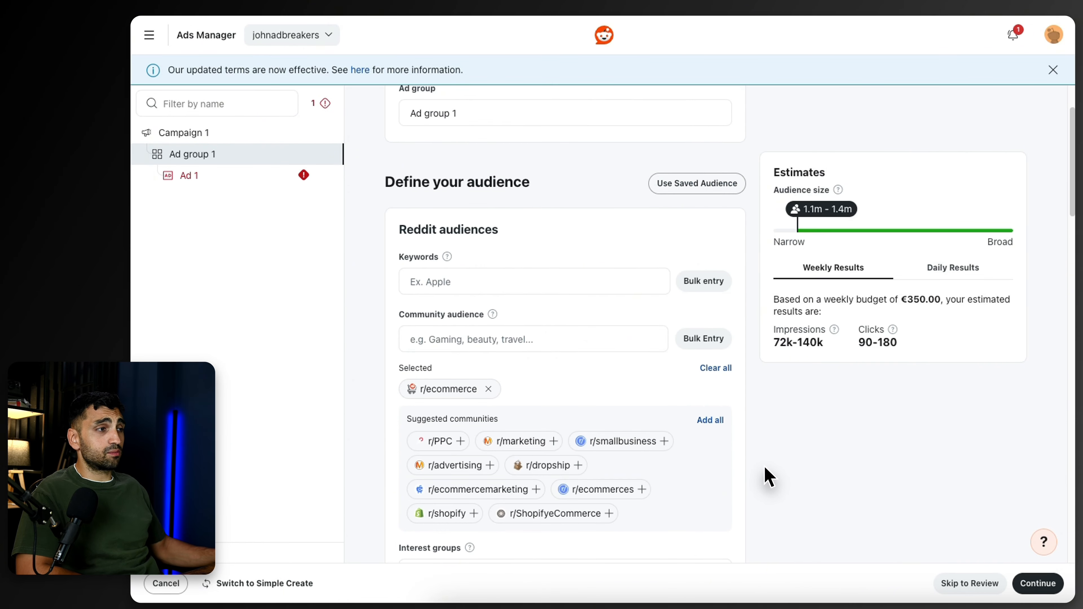
scroll(767, 476, down, 2)
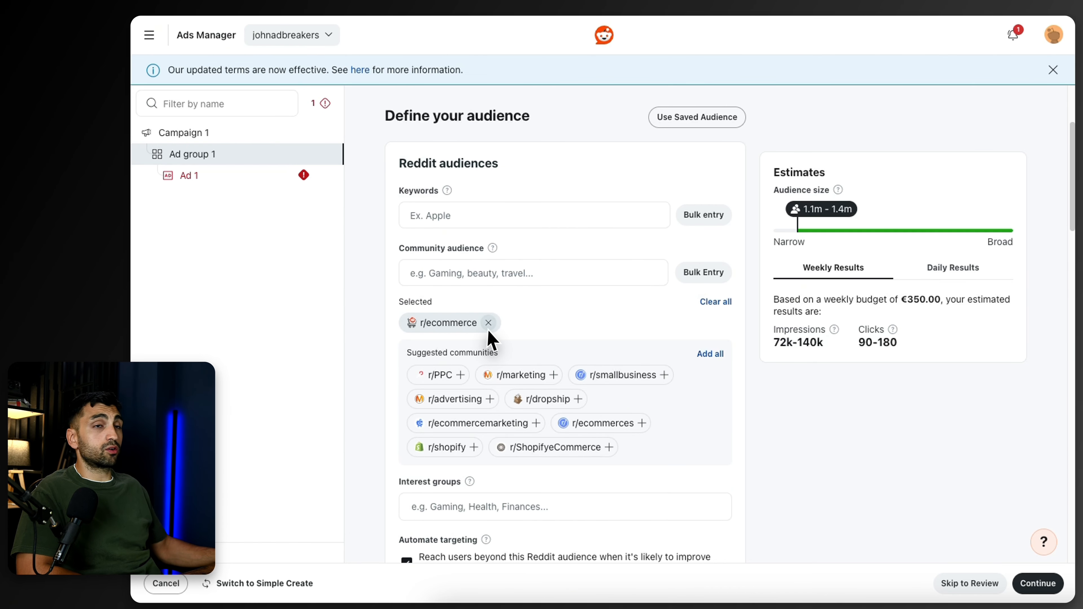
mouse_move(490, 333)
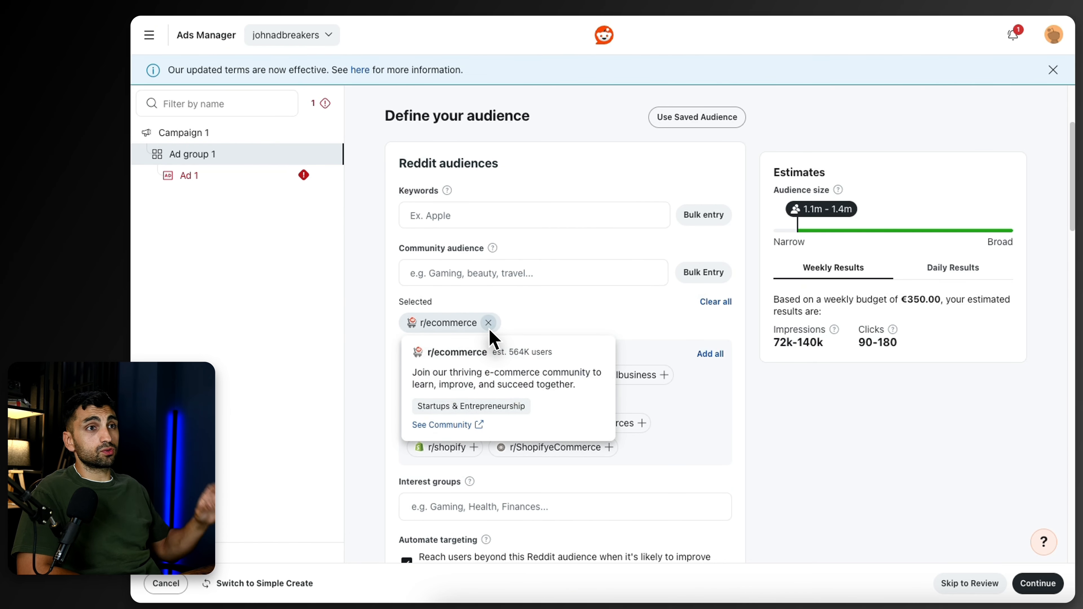
click(467, 448)
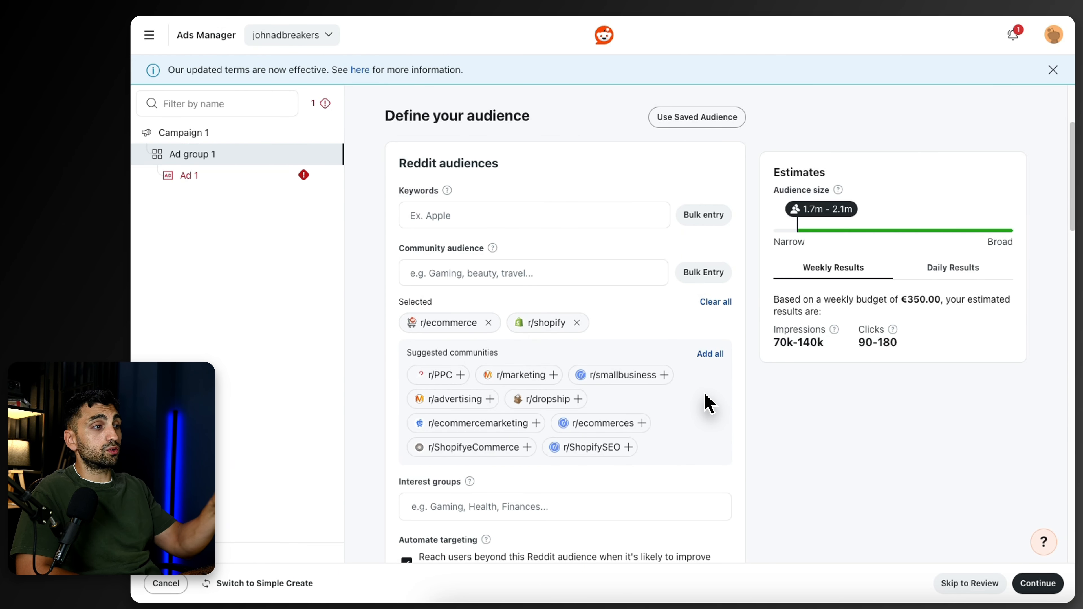
scroll(661, 393, down, 1)
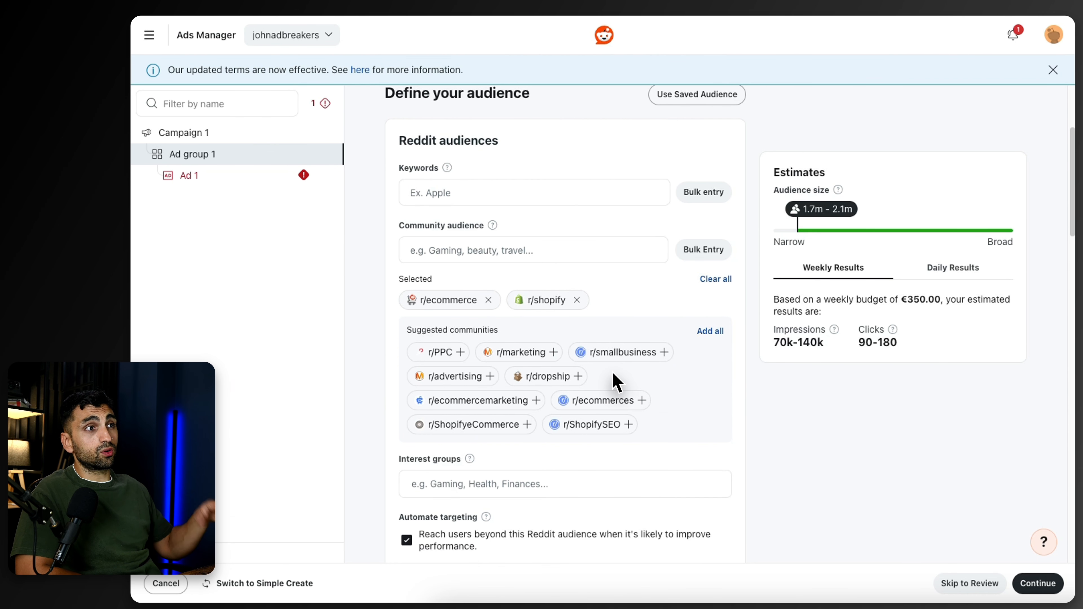
Go through the open CAKES website and Reddit ad inspiration pages and return to Ad group 1's audience settings
click(777, 21)
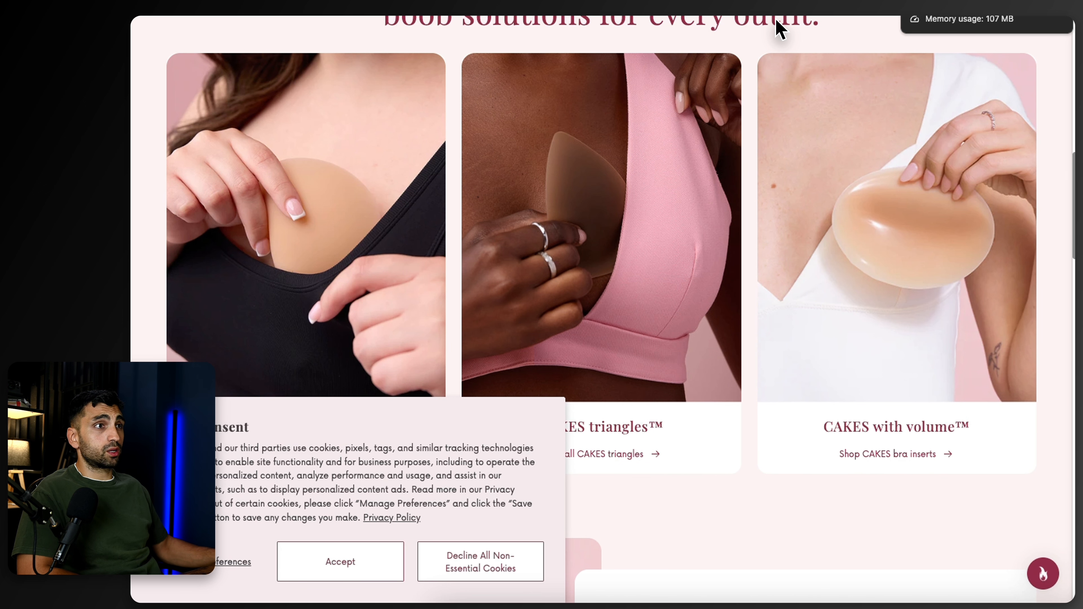
click(776, 21)
click(776, 21)
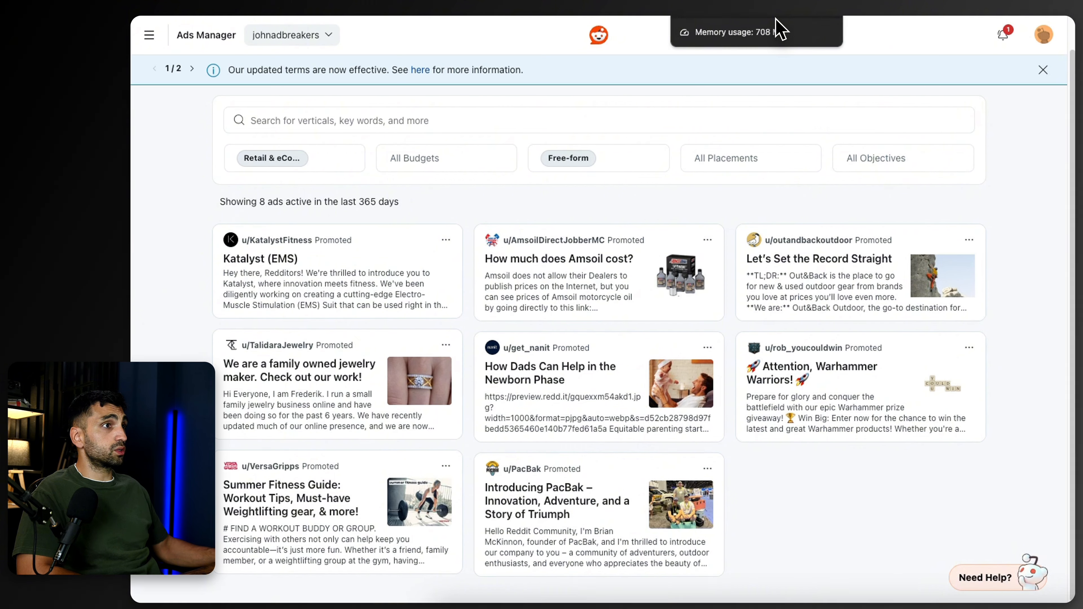
click(776, 21)
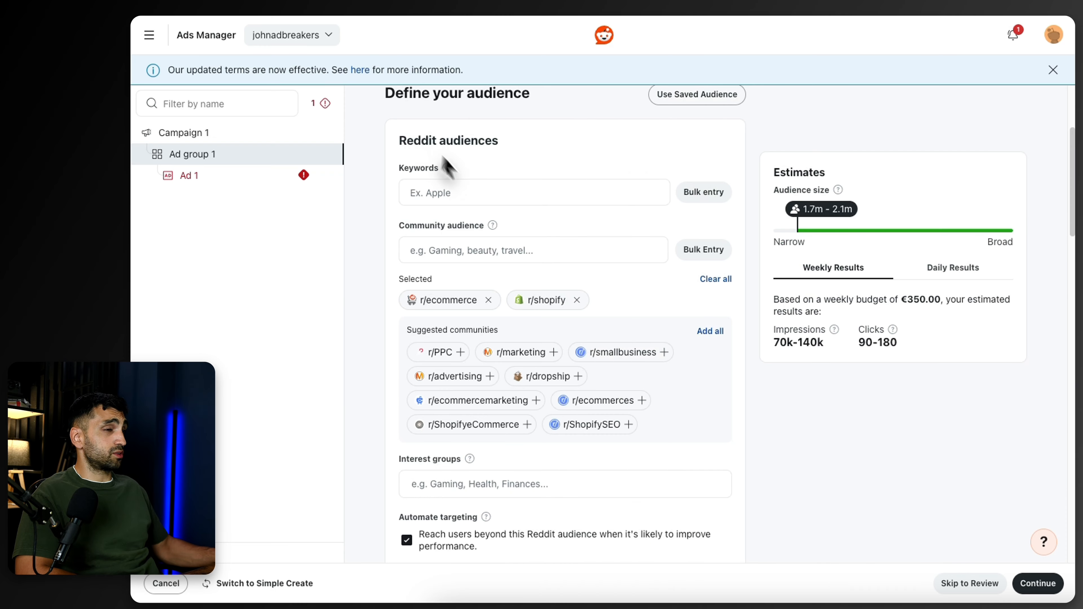
Disable automated targeting beyond the chosen Reddit audience for Ad group 1, leaving its interest groups empty
scroll(447, 165, down, 5)
click(465, 209)
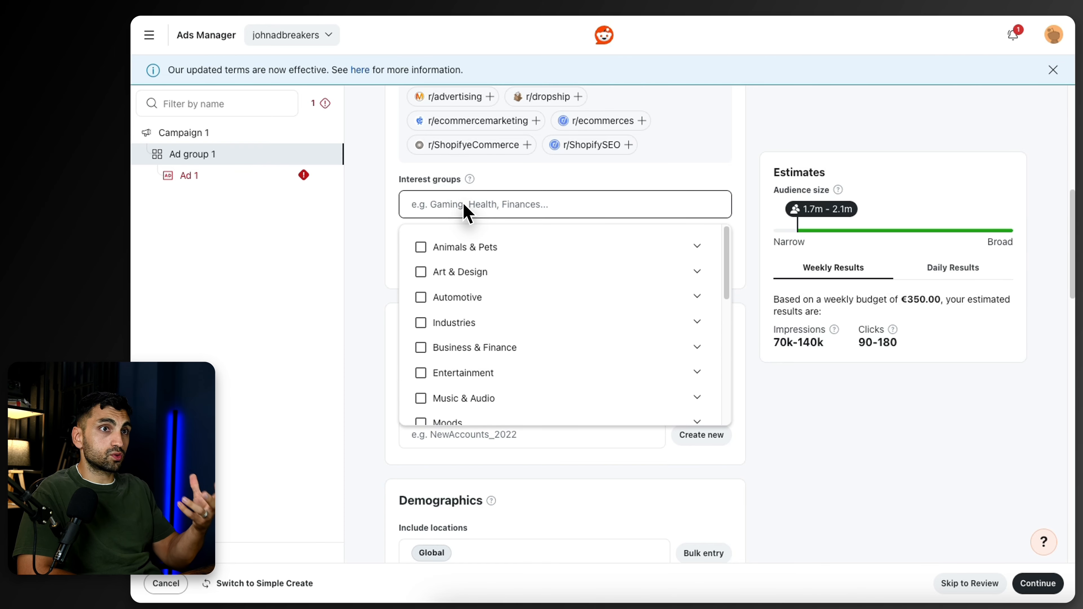
click(385, 368)
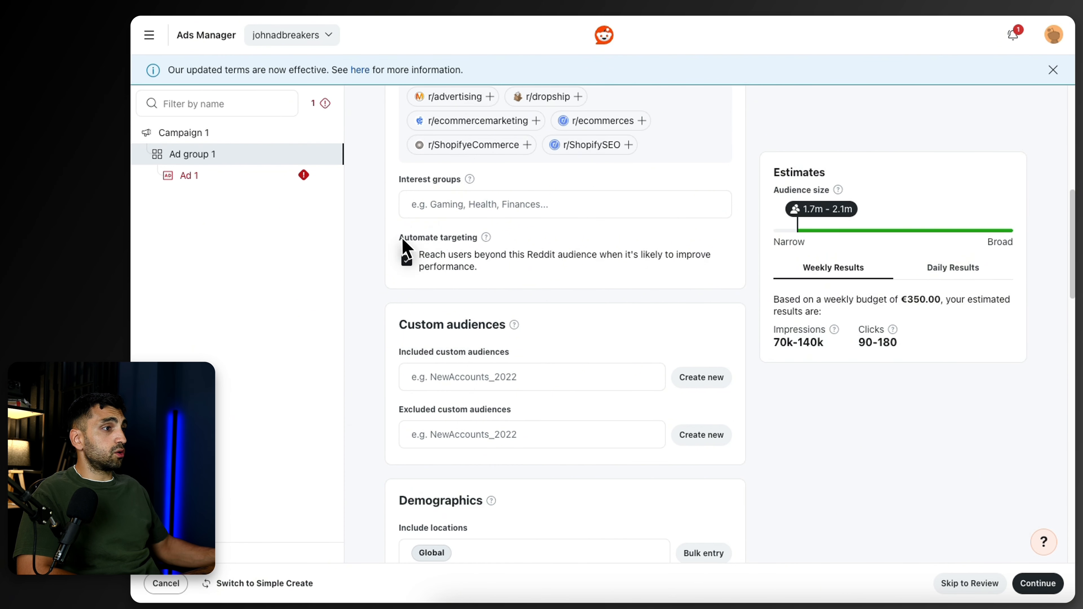
click(406, 261)
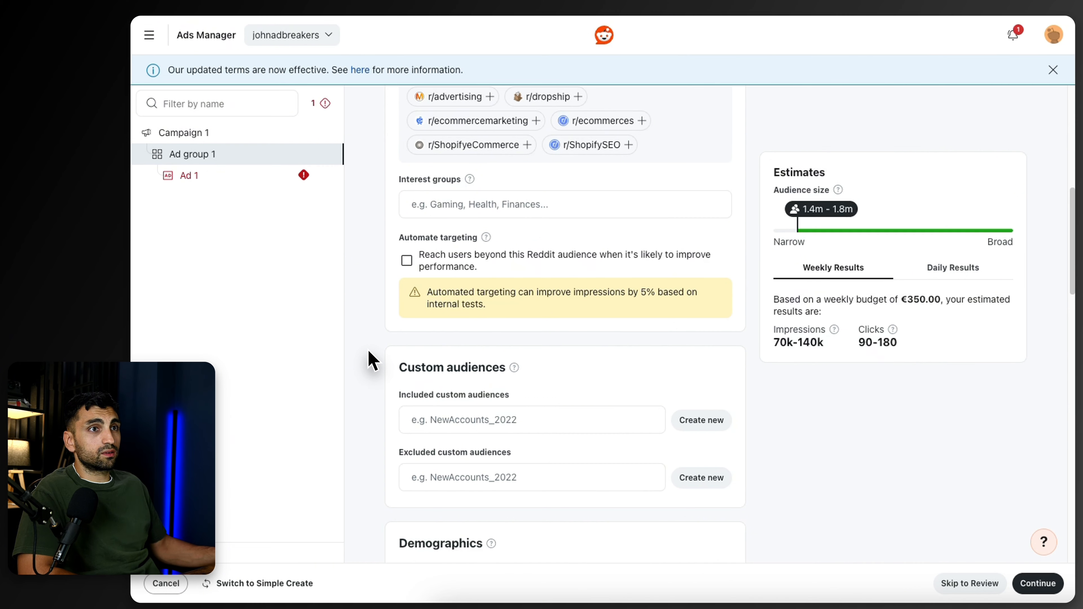
drag(547, 292, 633, 304)
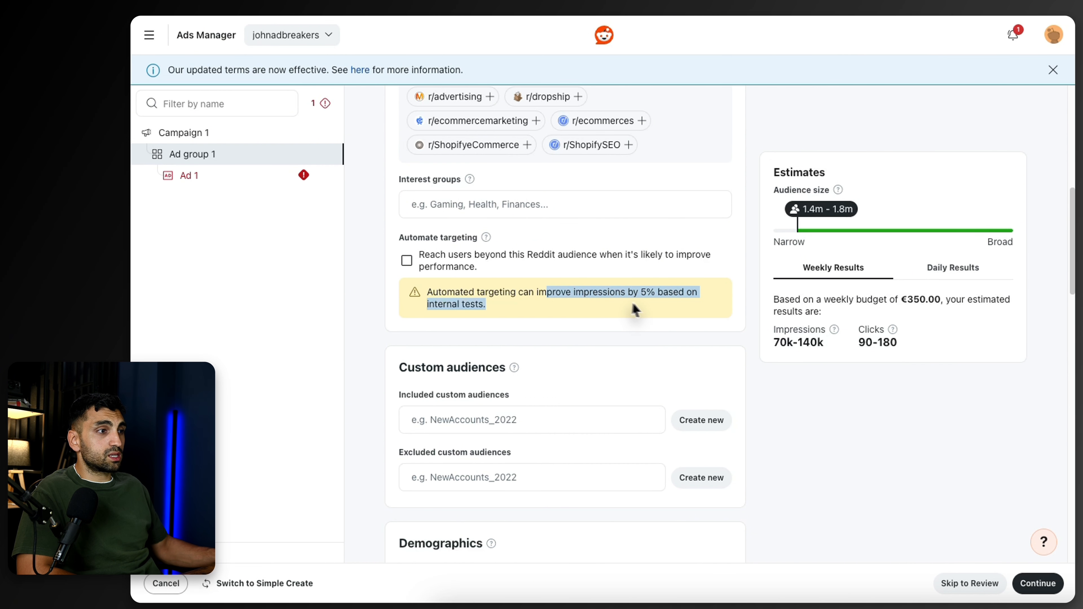
click(796, 423)
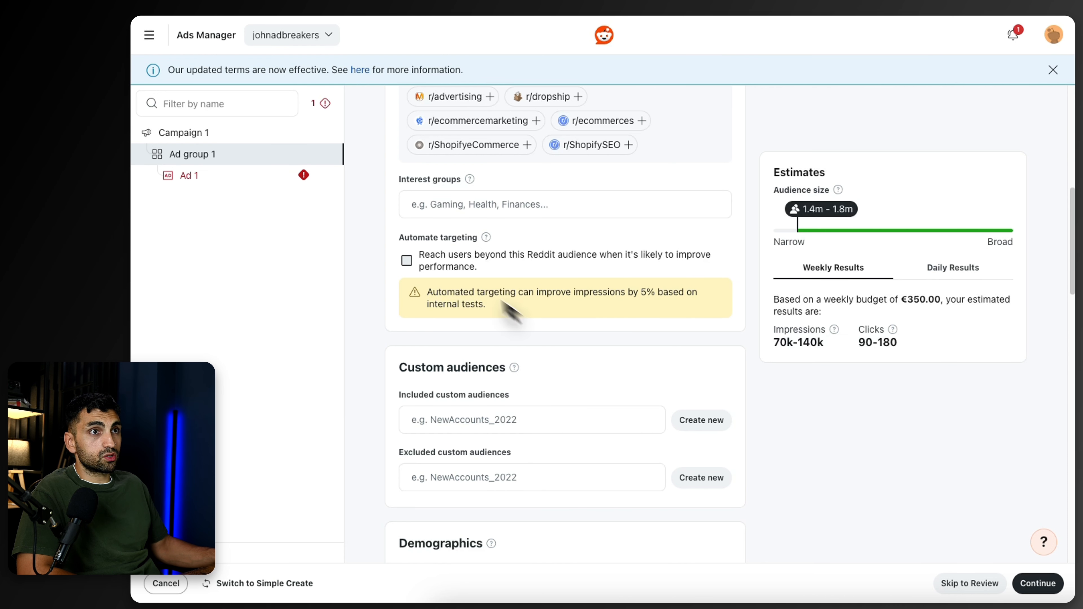
Switch Ad group 1's device targeting to custom and exclude iOS and Android so only Desktop is targeted
scroll(449, 382, down, 5)
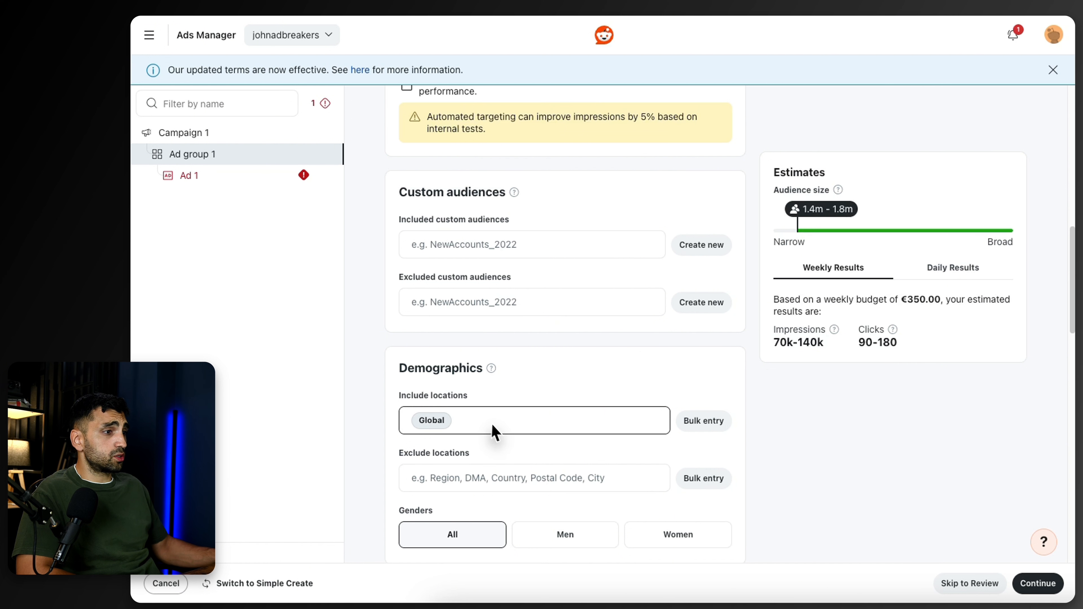
scroll(525, 411, down, 1)
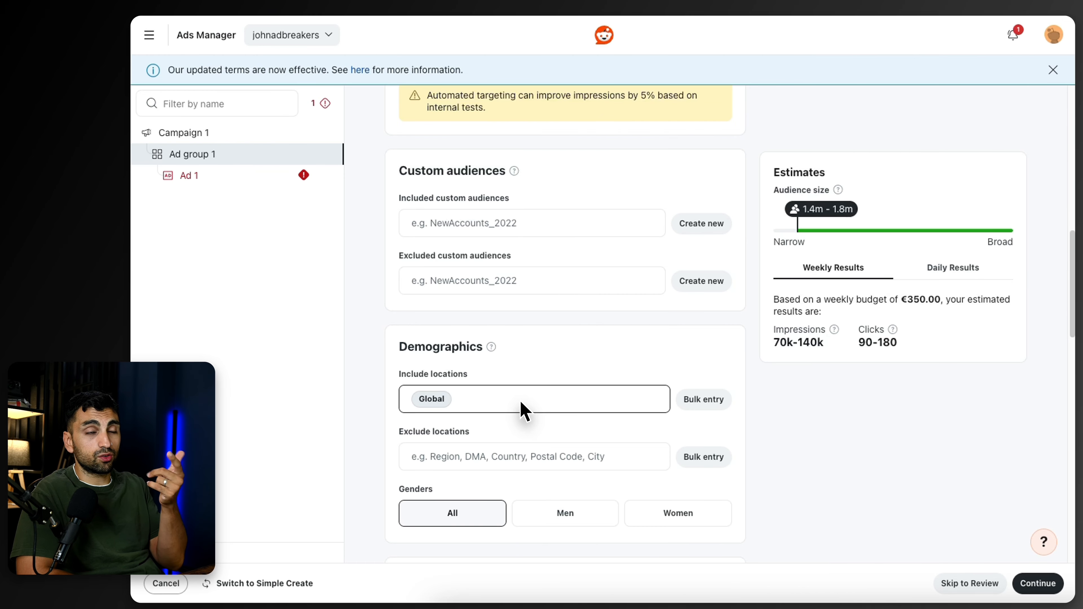
scroll(584, 401, down, 1)
scroll(584, 401, down, 5)
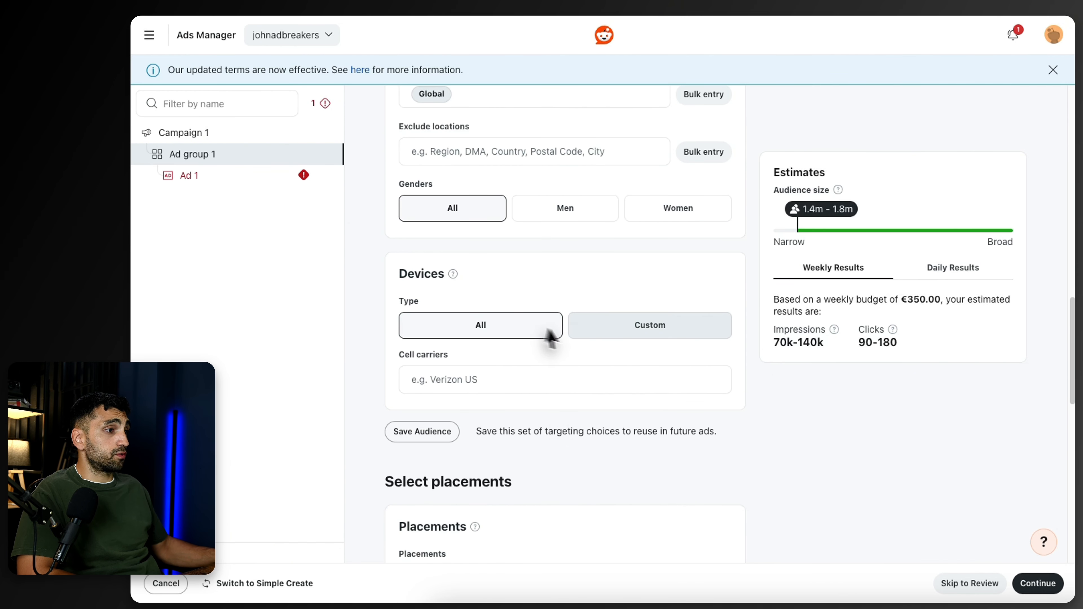
click(630, 338)
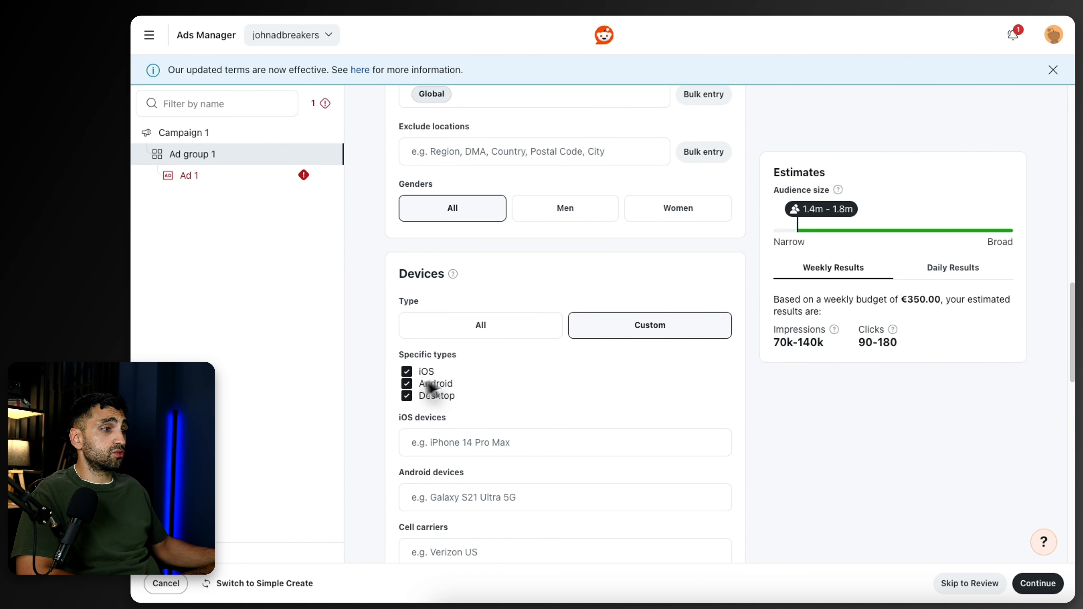
click(407, 384)
click(407, 372)
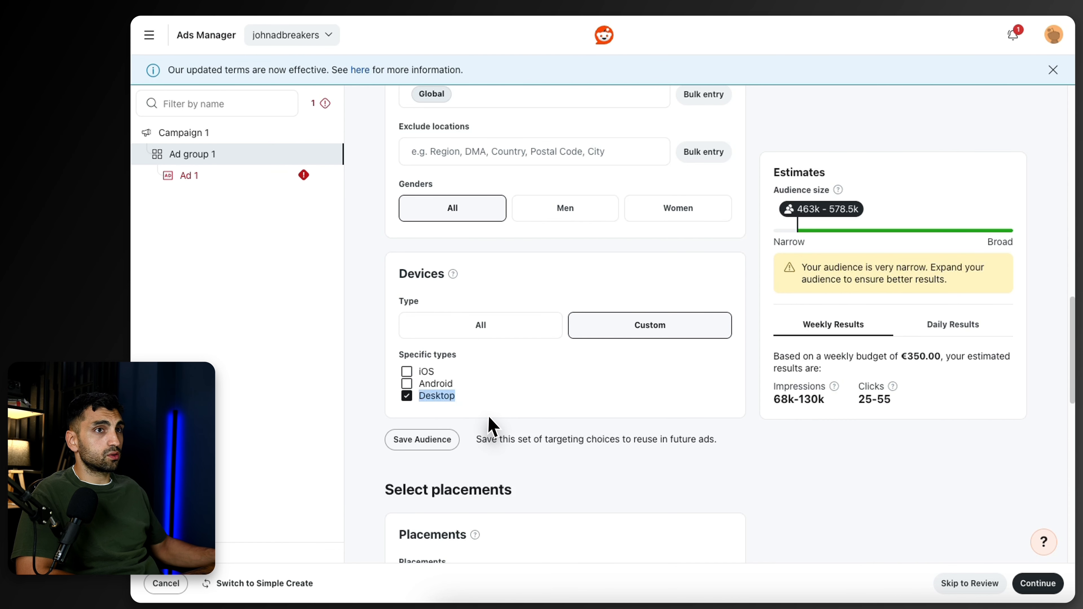
click(377, 423)
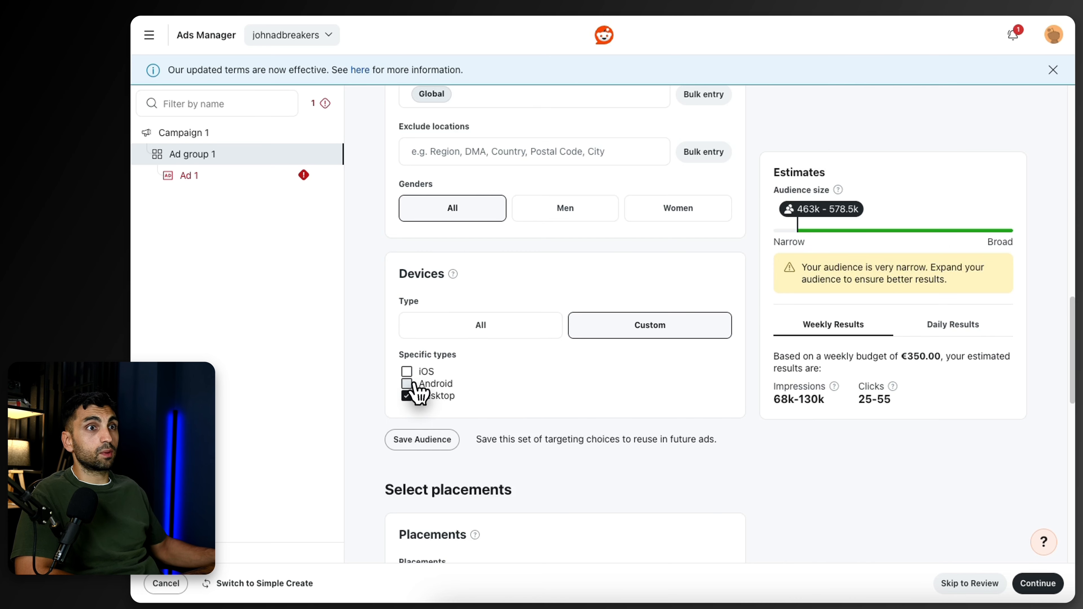
Examine Ad group 1's placement options and the brand safety exclusions for communities and keywords without adding any
scroll(420, 402, down, 6)
drag(418, 325, 507, 332)
scroll(508, 332, down, 3)
drag(418, 199, 491, 201)
scroll(520, 278, down, 3)
scroll(432, 290, up, 2)
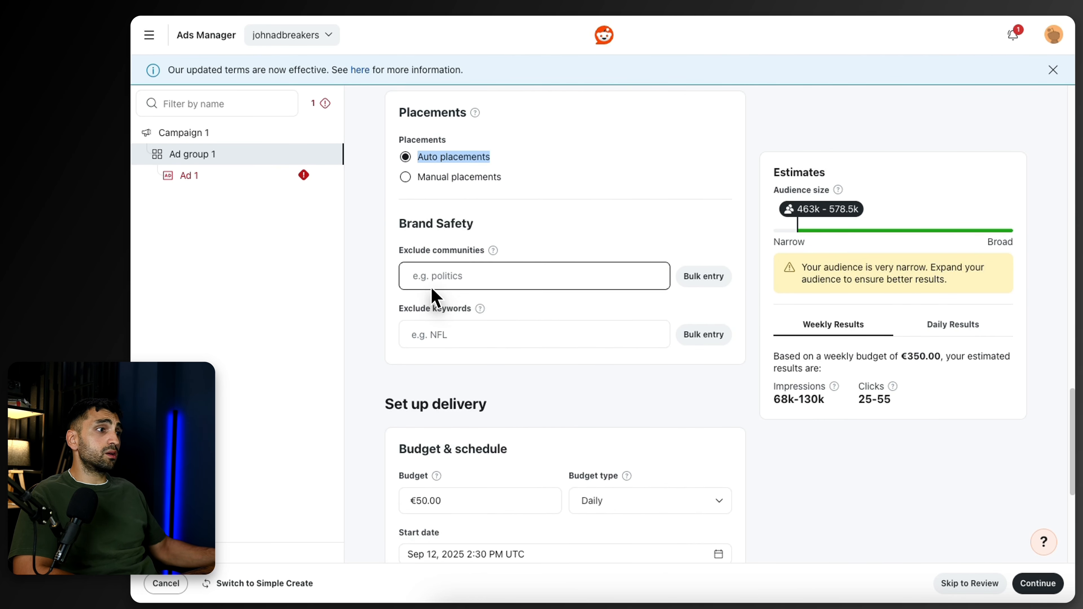
click(472, 276)
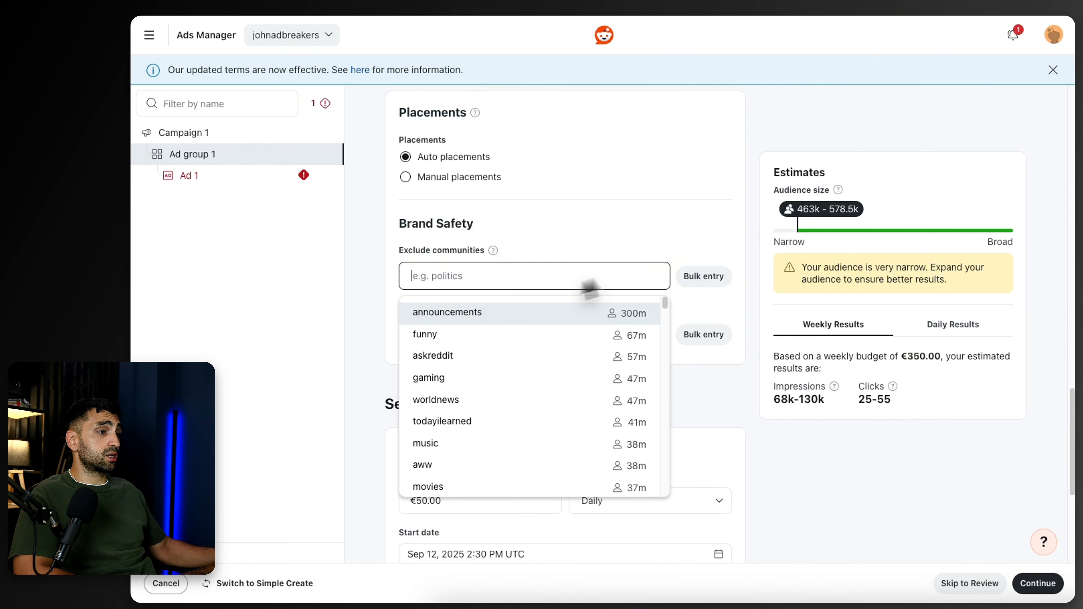
click(368, 297)
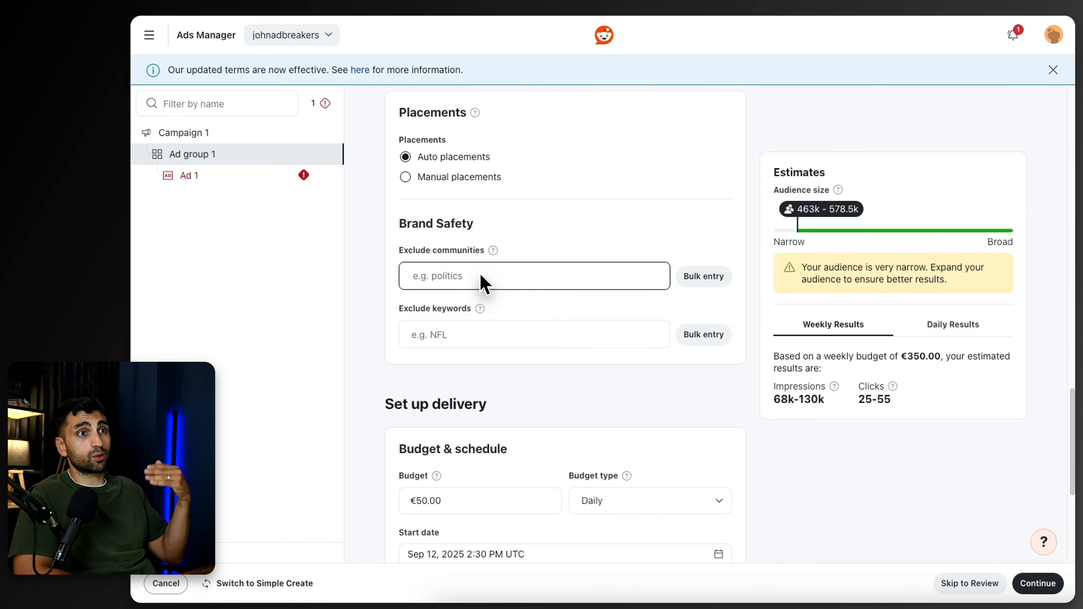
scroll(584, 282, up, 1)
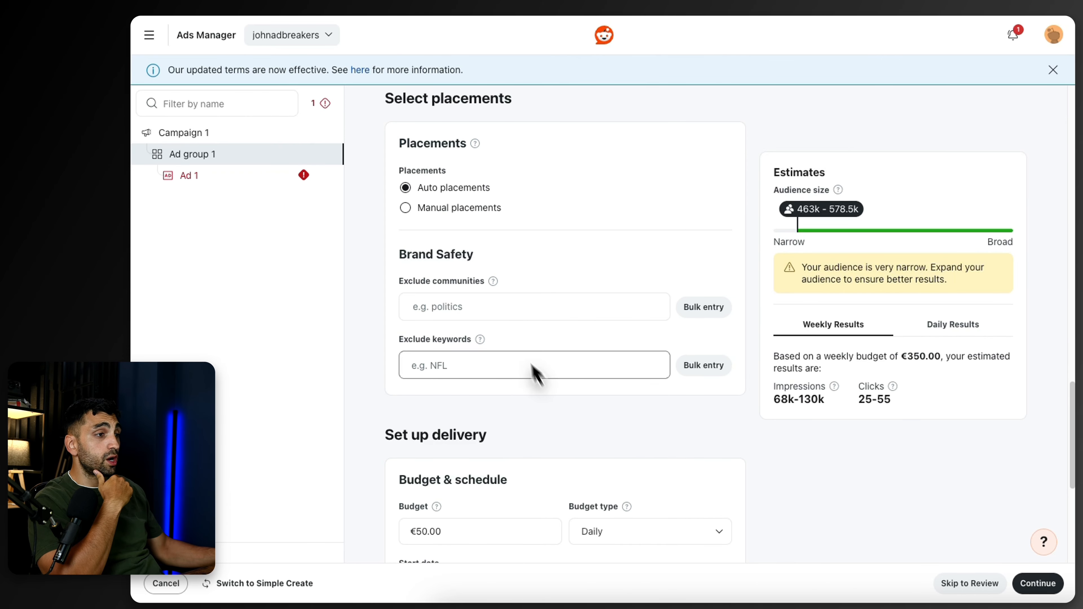
Set Ad group 1's budget to €20.00, keeping the budget type on Daily
scroll(475, 350, down, 6)
click(444, 337)
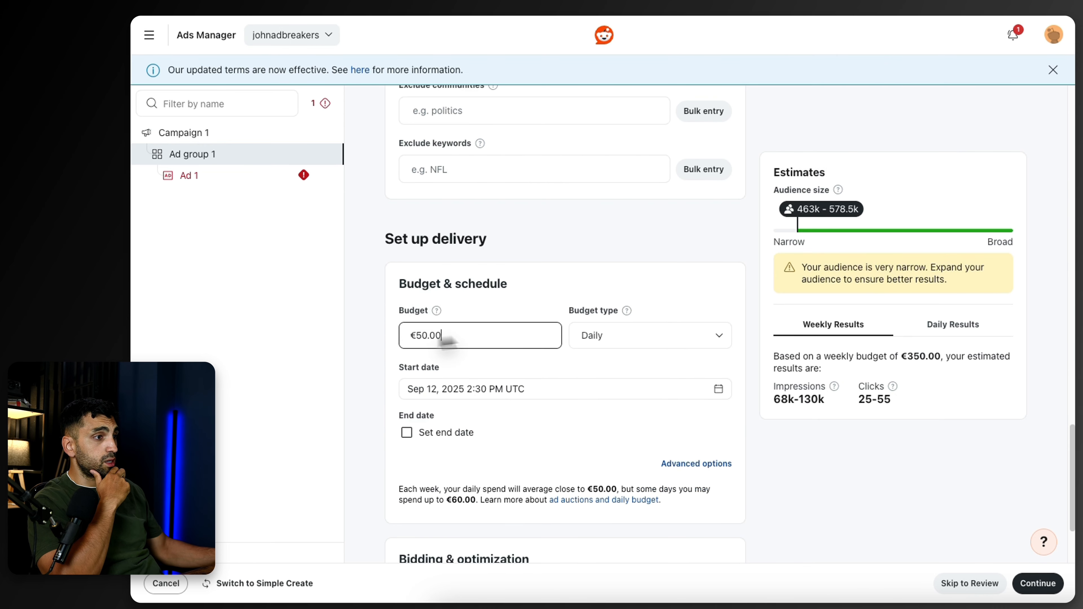
text(20)
click(747, 459)
click(681, 347)
click(779, 471)
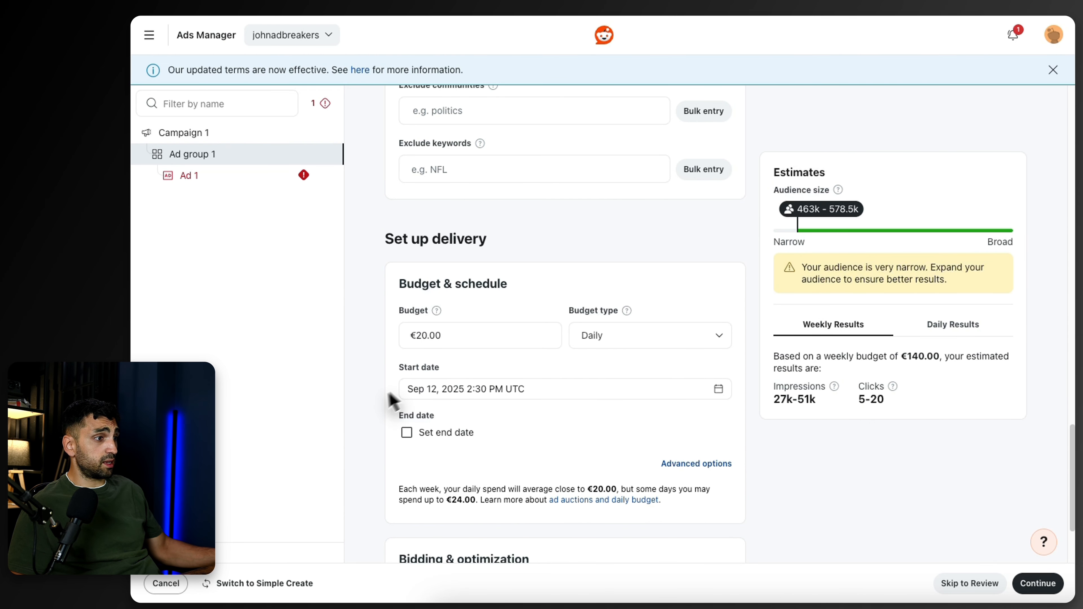
Review Ad group 1's bidding strategies and recheck its device, demographic and automated targeting settings
scroll(386, 403, down, 2)
scroll(448, 299, down, 4)
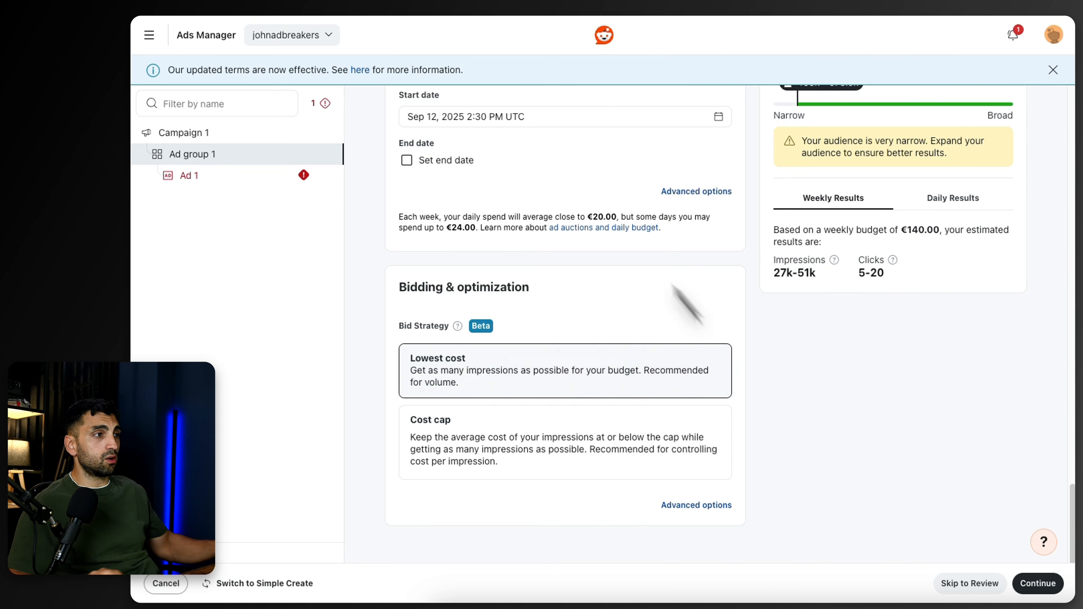
scroll(517, 266, up, 20)
scroll(588, 297, down, 10)
scroll(550, 305, down, 10)
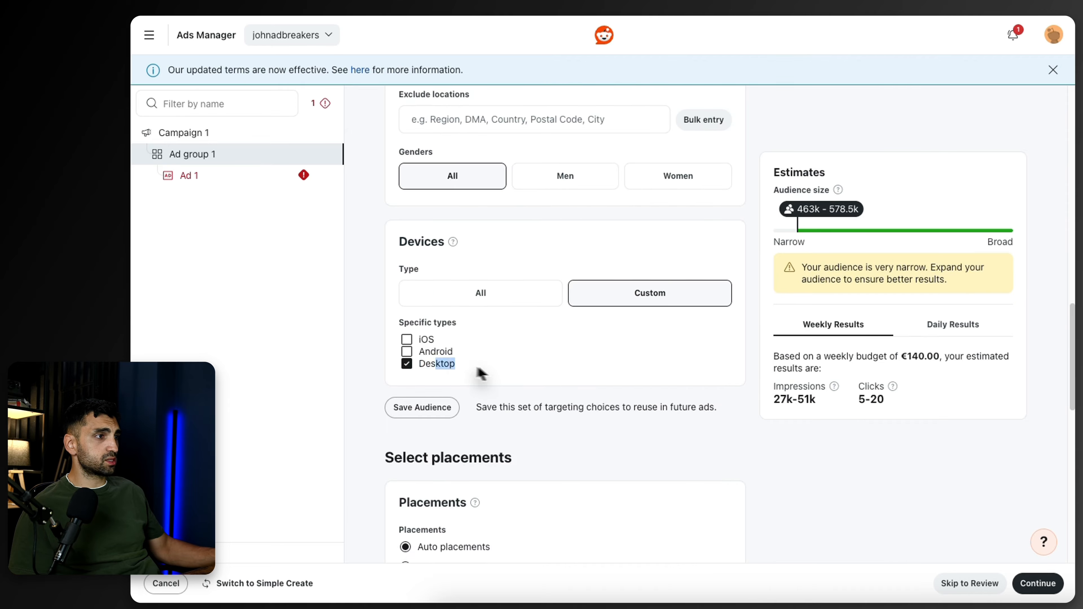
scroll(518, 393, up, 1)
scroll(474, 422, up, 8)
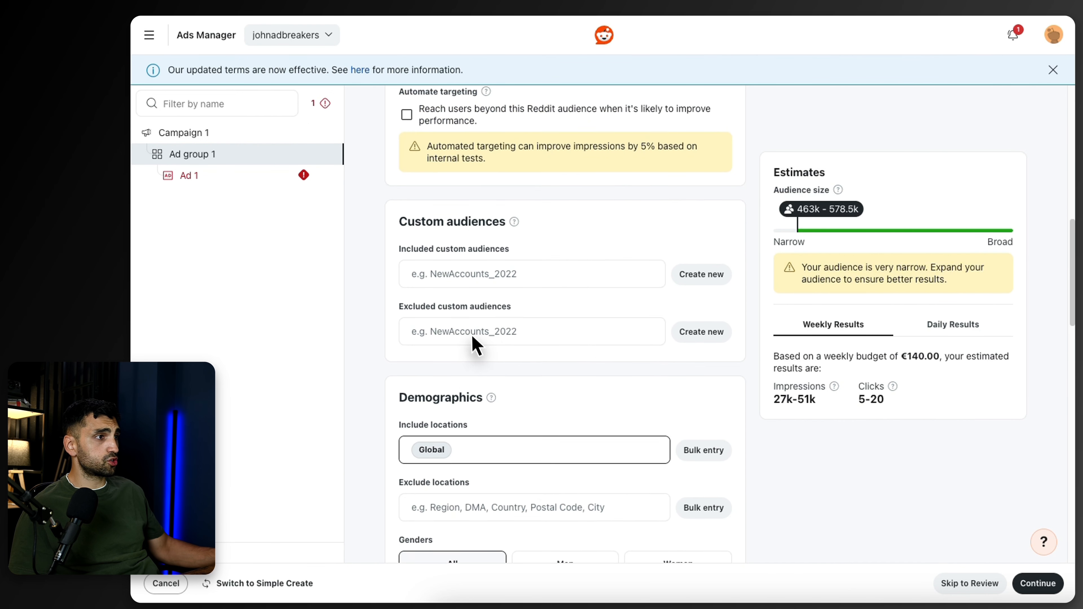
scroll(474, 346, up, 4)
drag(496, 290, 411, 271)
click(368, 298)
drag(477, 281, 400, 264)
click(354, 315)
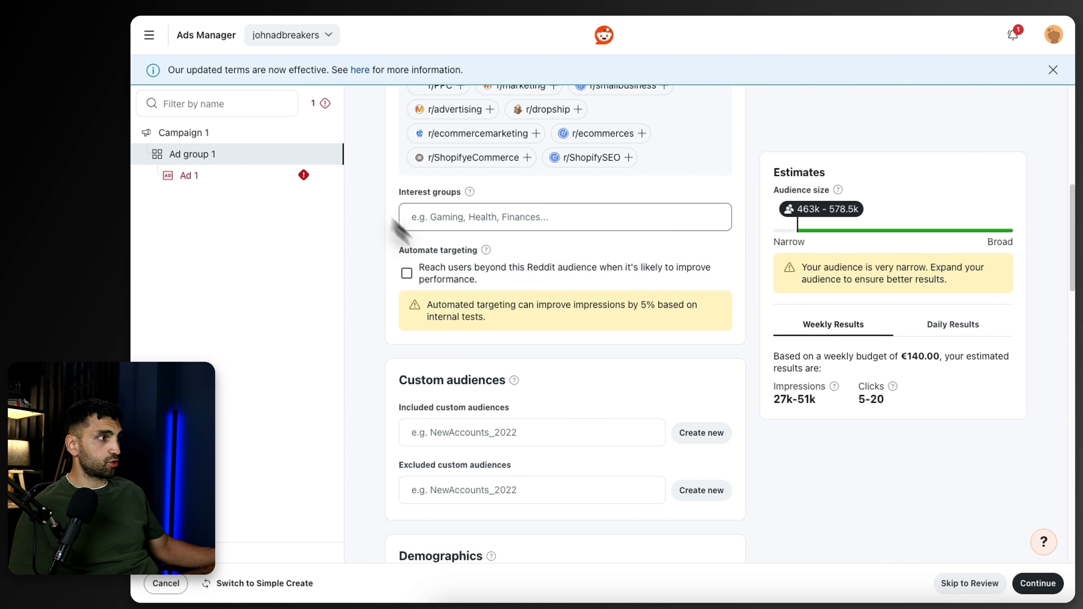
Open Ad 1 and try the Free-form post type, looking over its headline and content fields
click(241, 175)
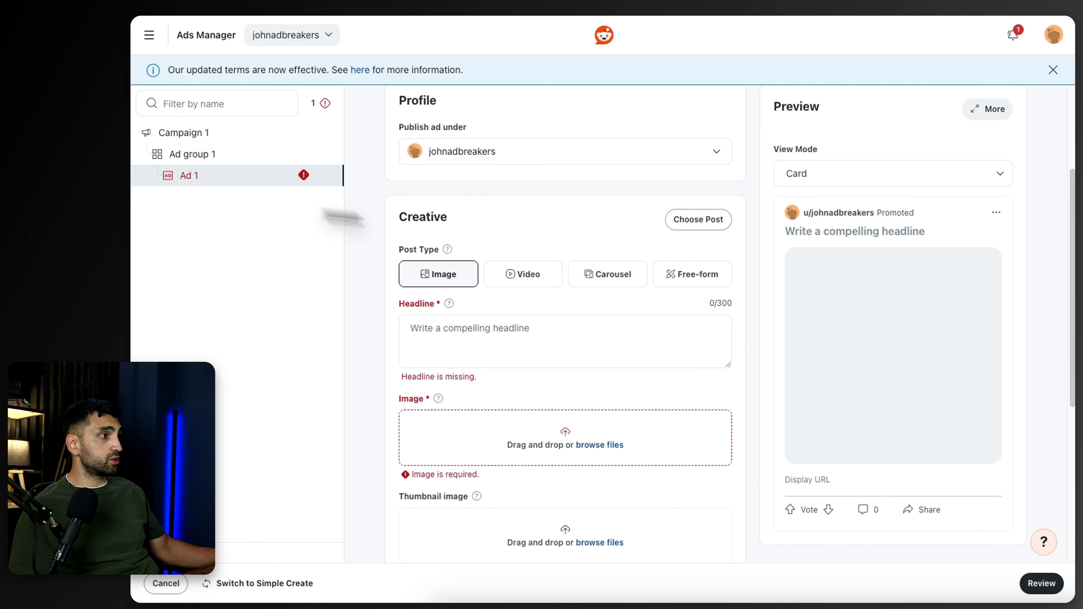
scroll(435, 299, up, 4)
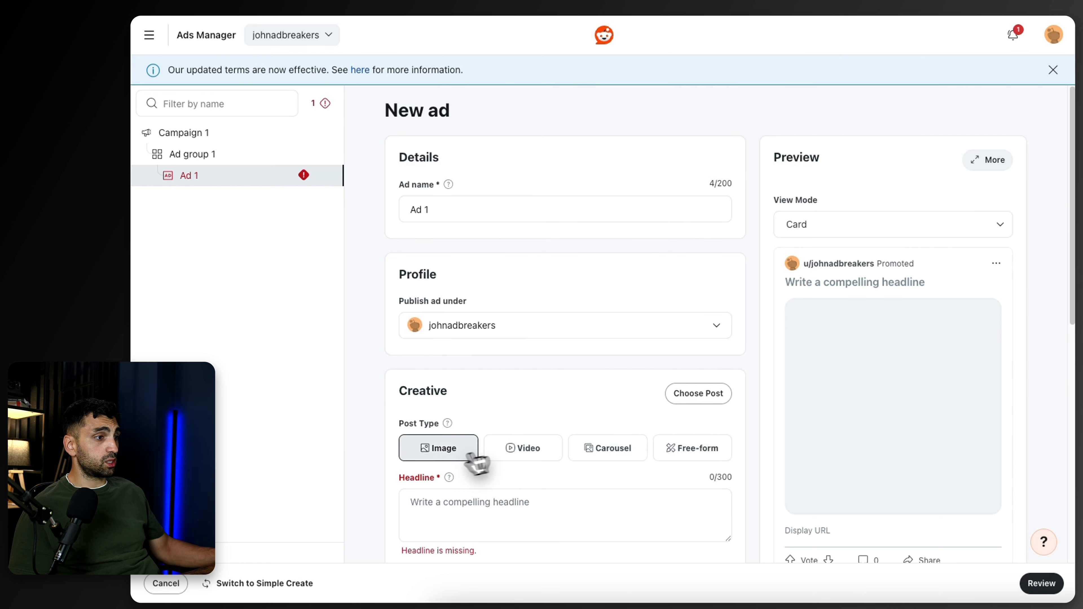
click(683, 453)
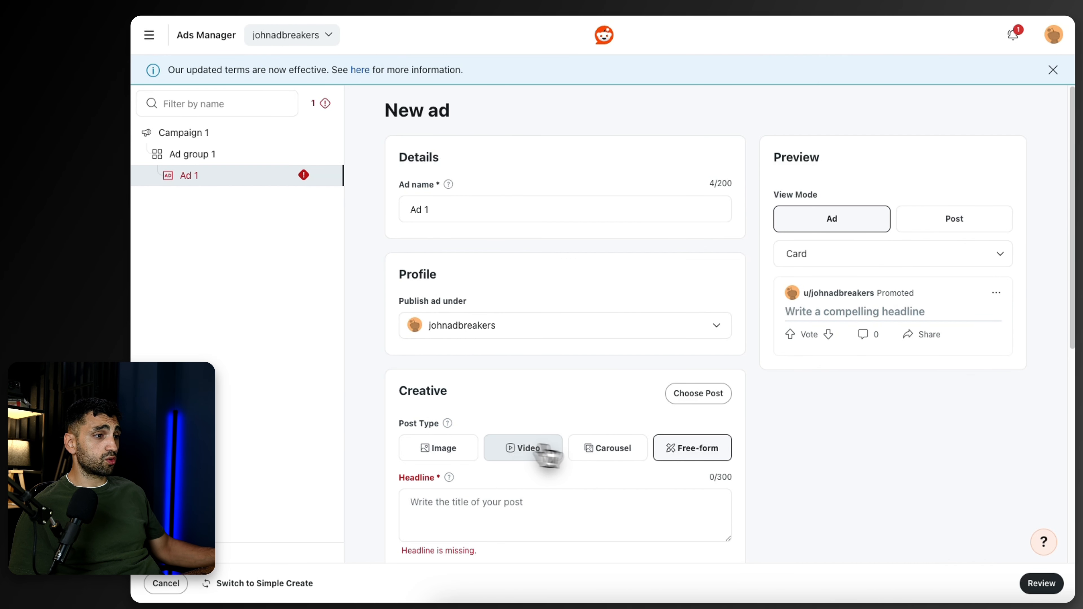
scroll(597, 452, down, 3)
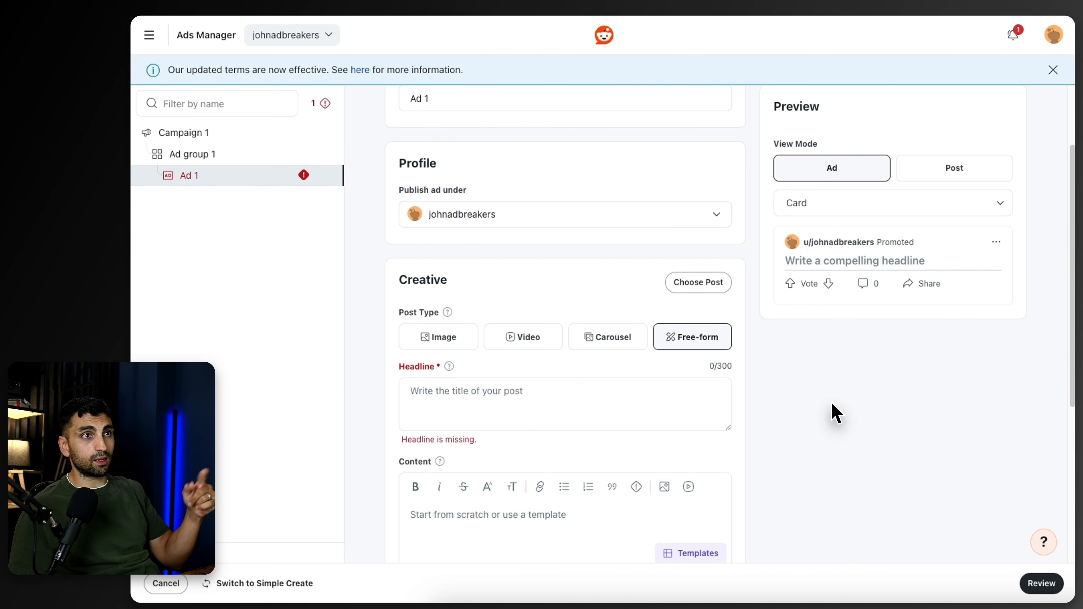
scroll(821, 410, down, 1)
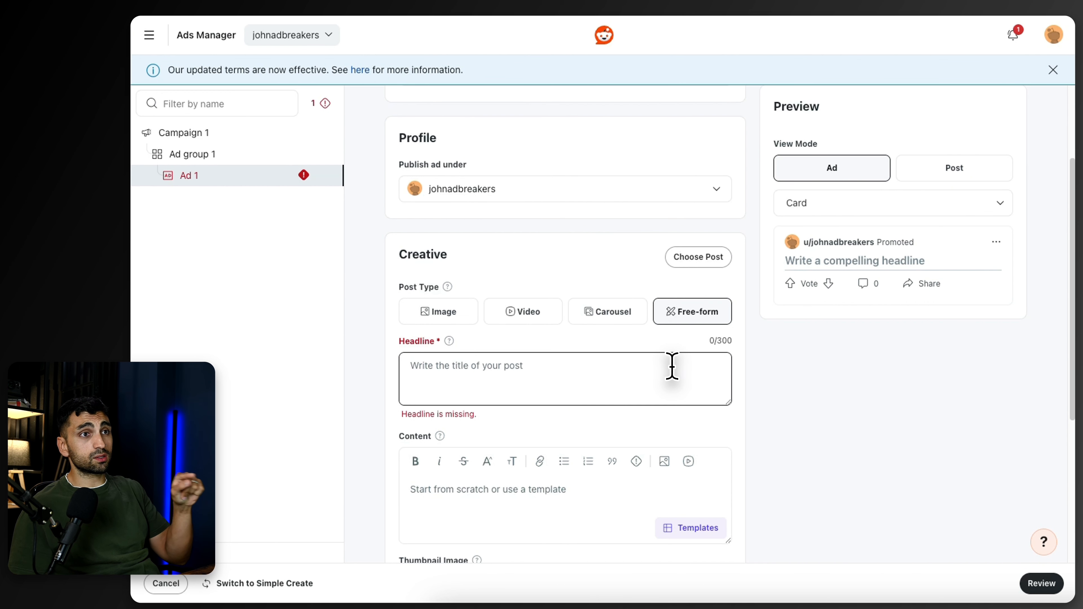
scroll(512, 350, down, 1)
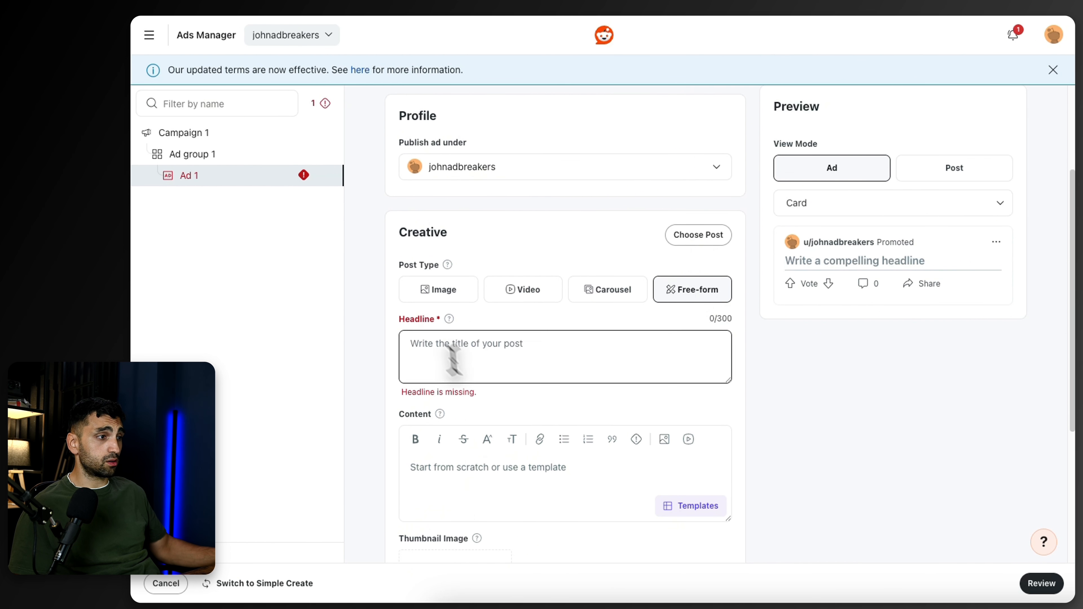
Set Ad 1's post type to Image and check its destination URL, comments and tracking fields
click(437, 294)
click(438, 359)
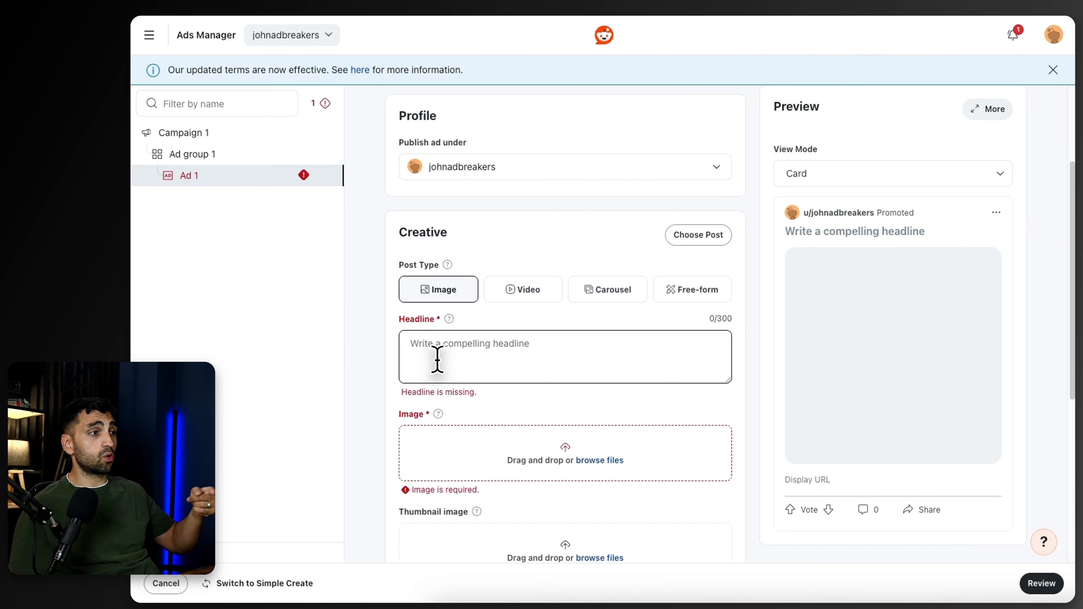
scroll(437, 359, down, 9)
click(460, 275)
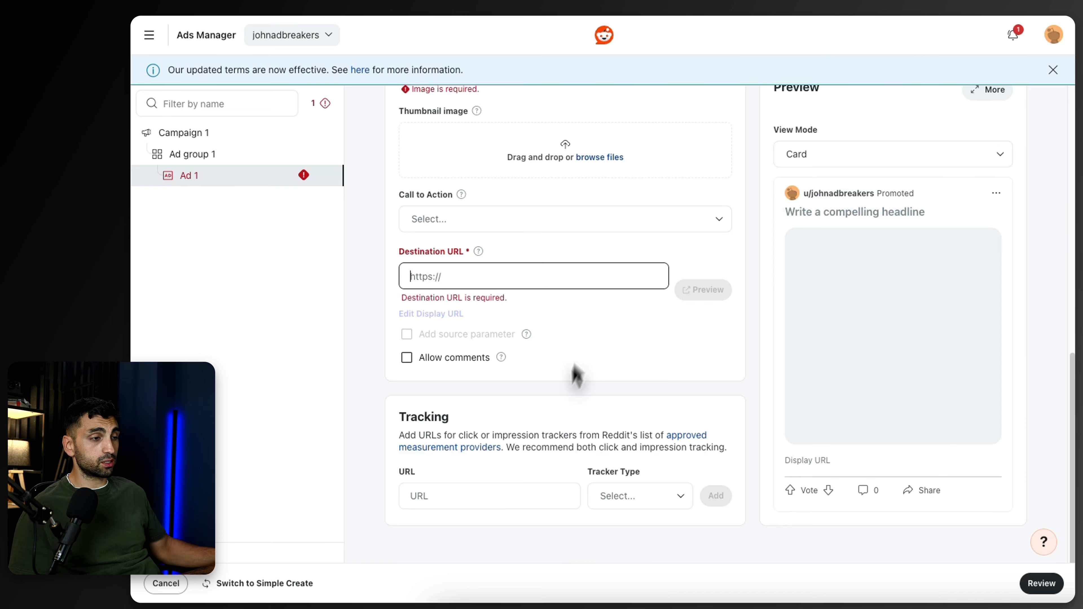
click(617, 495)
click(411, 496)
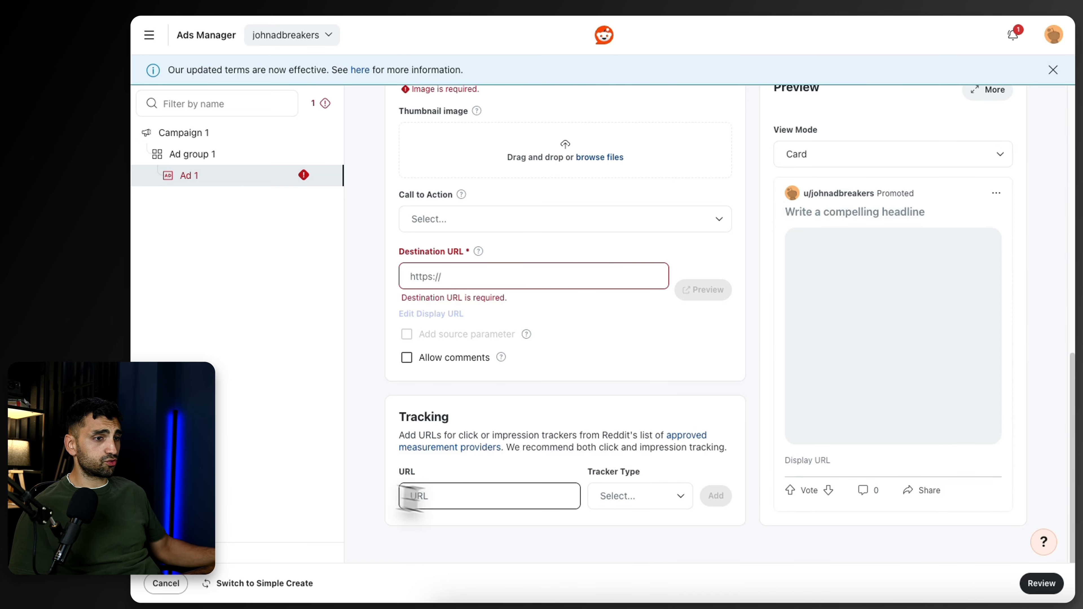
scroll(583, 491, up, 5)
scroll(583, 491, down, 5)
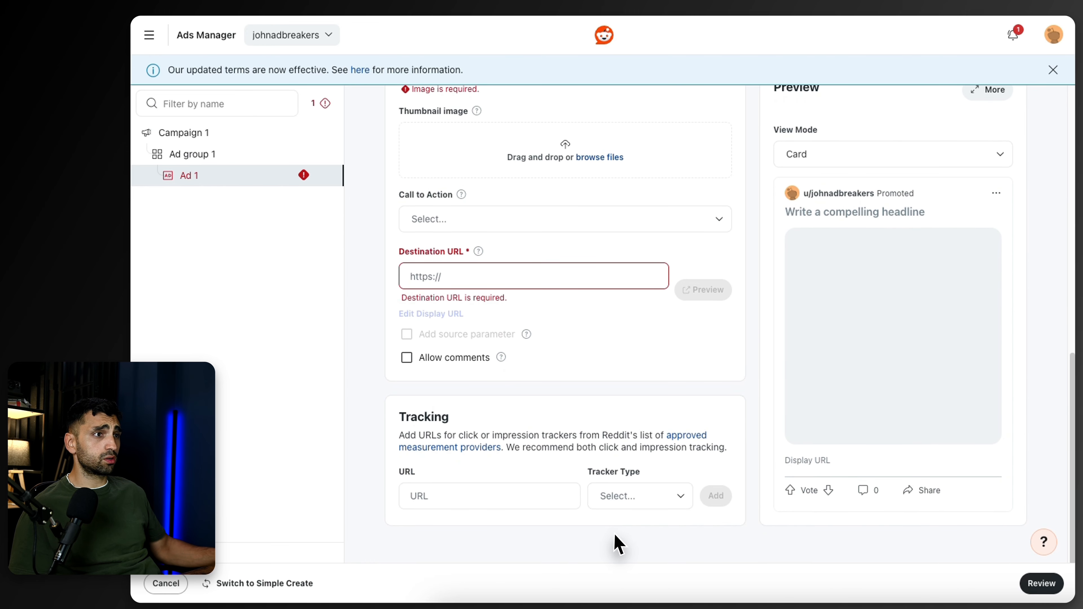
click(484, 496)
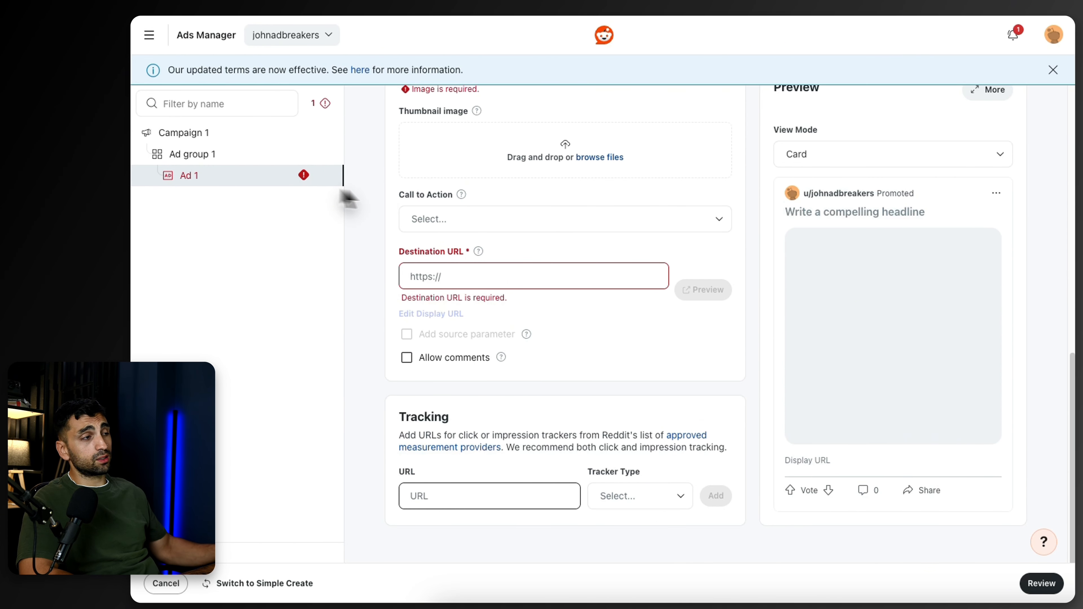
Go to Audience Manager, look over the custom audience types available for a new audience, and close the form
click(322, 177)
click(290, 231)
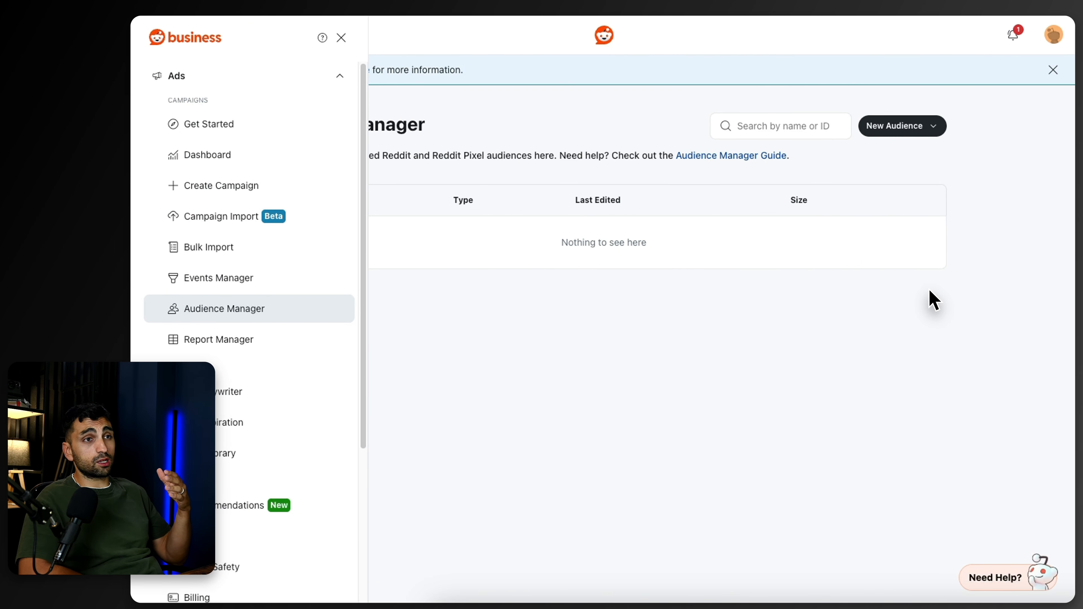
click(612, 339)
click(895, 128)
click(233, 143)
click(922, 133)
click(911, 182)
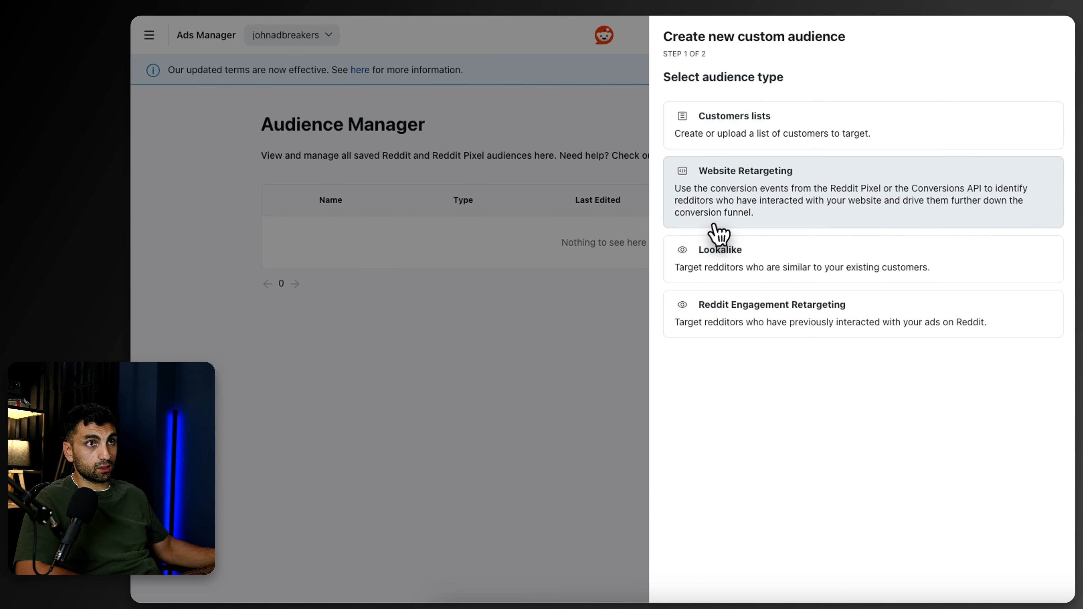
key(Escape)
Reload Audience Manager and start creating a new custom audience
click(149, 35)
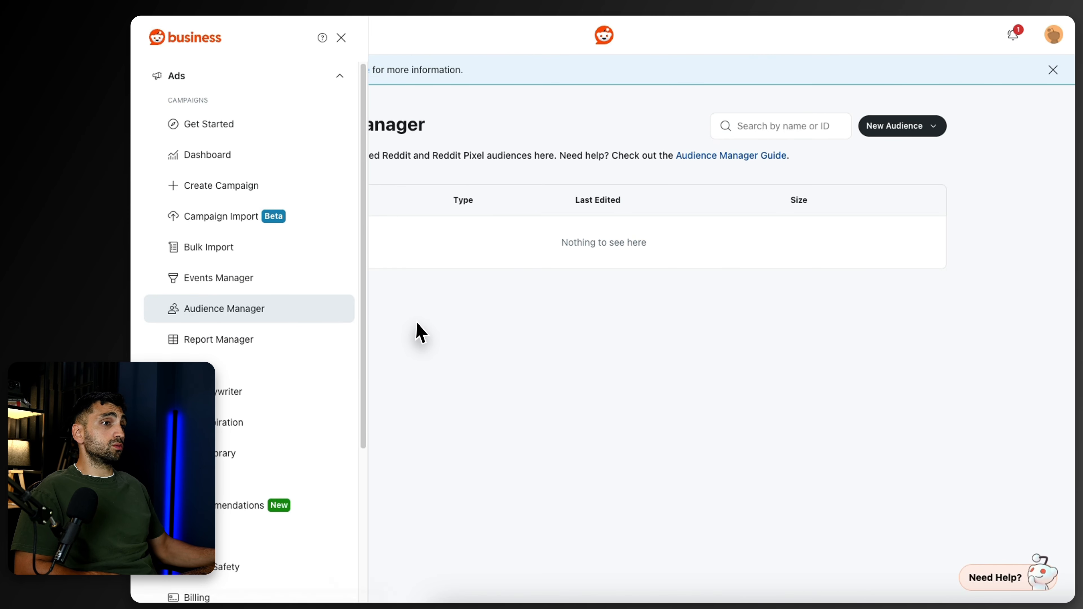
click(236, 316)
click(895, 128)
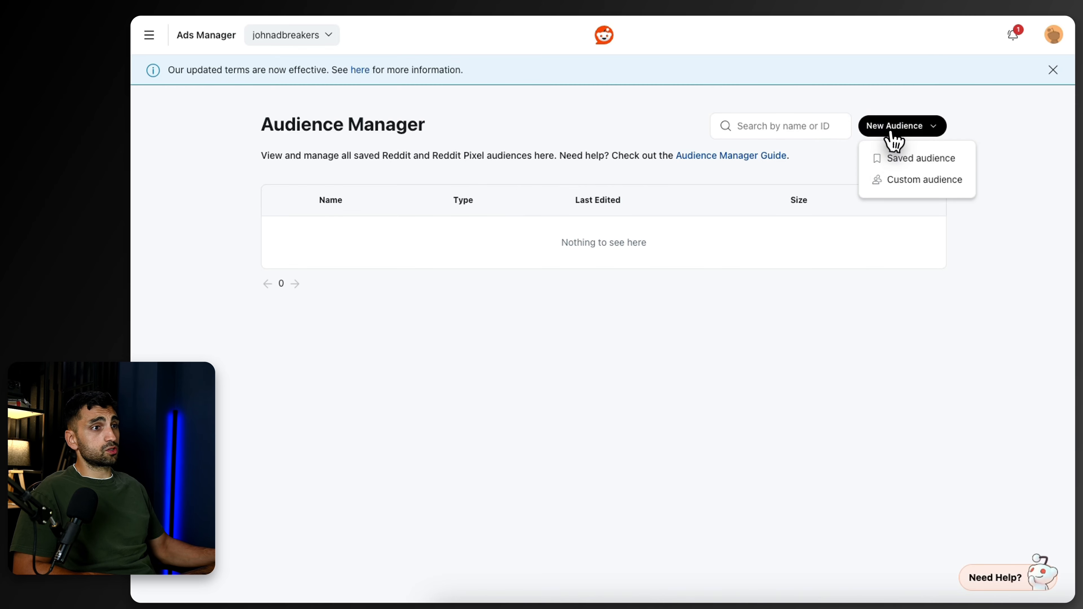
click(910, 189)
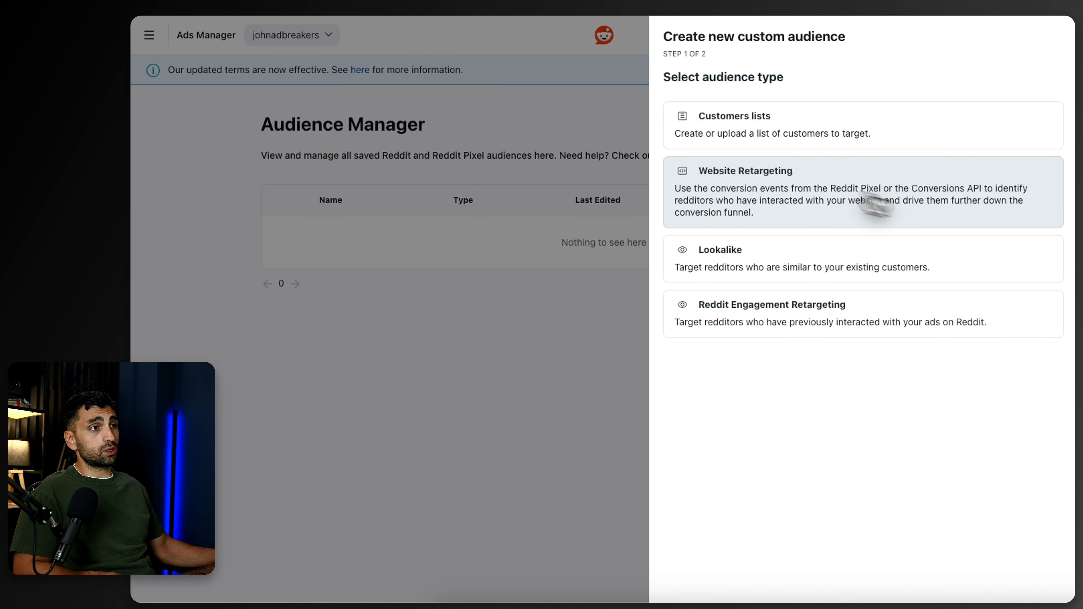